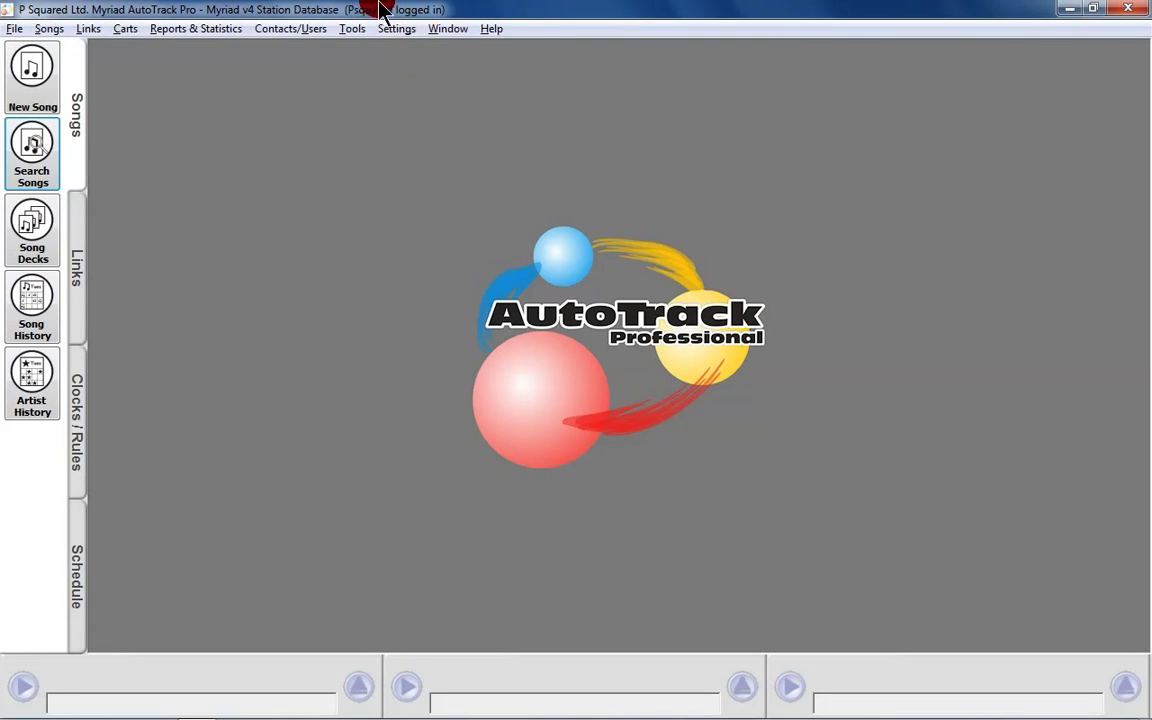
- Confirm in AutoTrack Database Settings that the music cart range ends at 5000
{"action": "left_click", "coordinate": [393, 29]}
{"action": "left_click", "coordinate": [416, 50]}
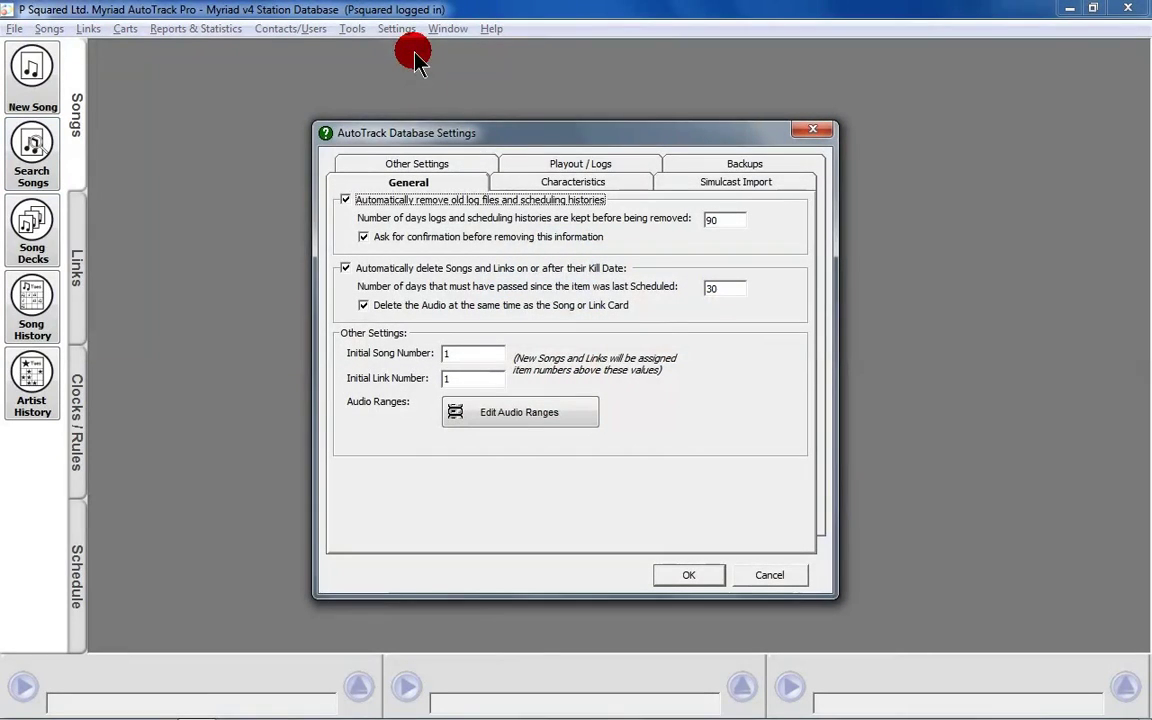
{"action": "left_click", "coordinate": [571, 422]}
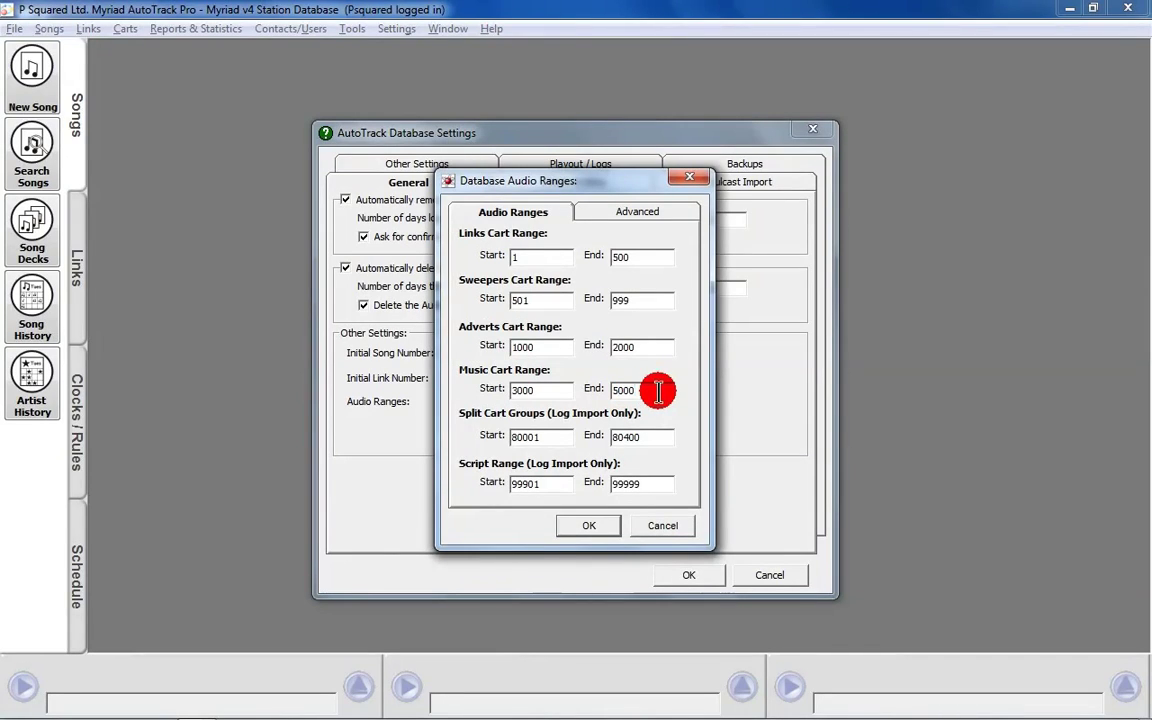
{"action": "left_click", "coordinate": [658, 391]}
{"action": "left_click", "coordinate": [600, 526]}
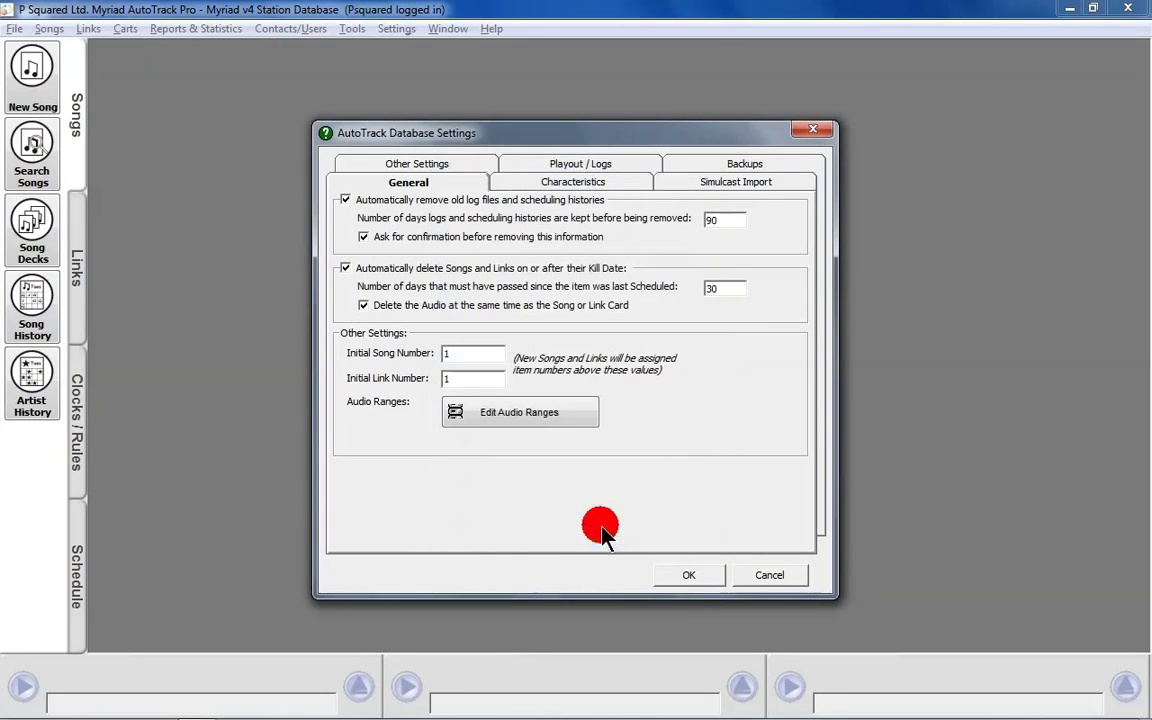
{"action": "left_click", "coordinate": [691, 575]}
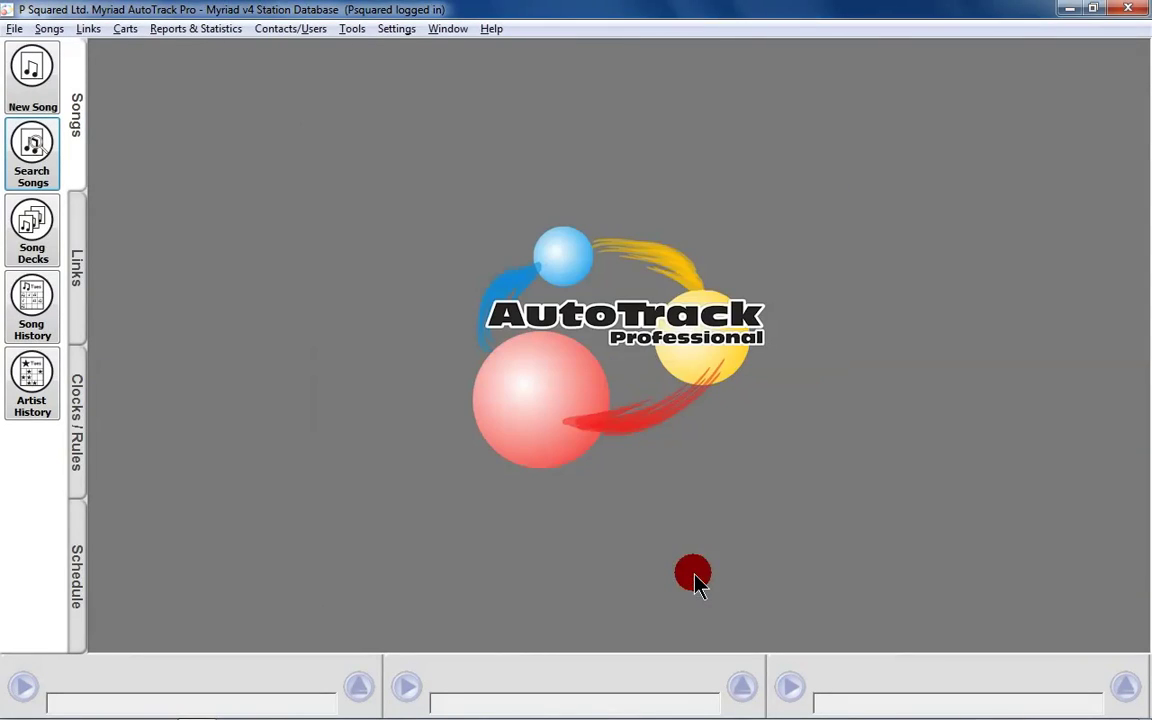
- Run the report of music carts not in the database and select the Heartbeatz cart
{"action": "left_click", "coordinate": [187, 31]}
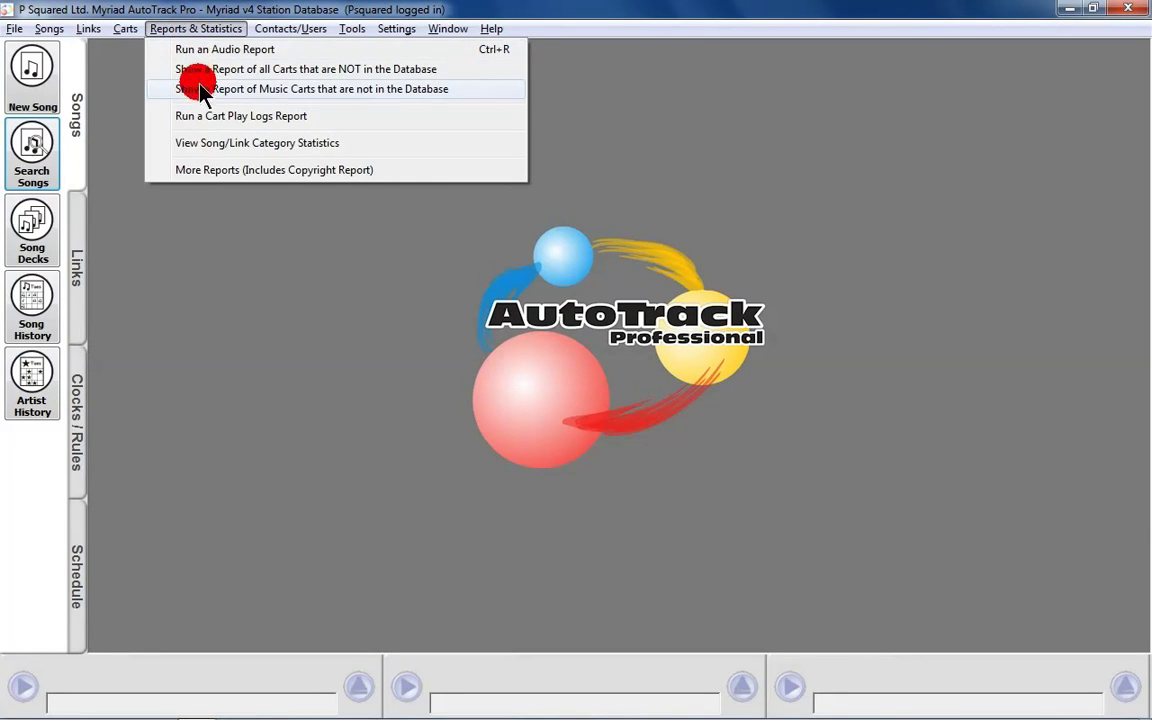
{"action": "left_click", "coordinate": [324, 90]}
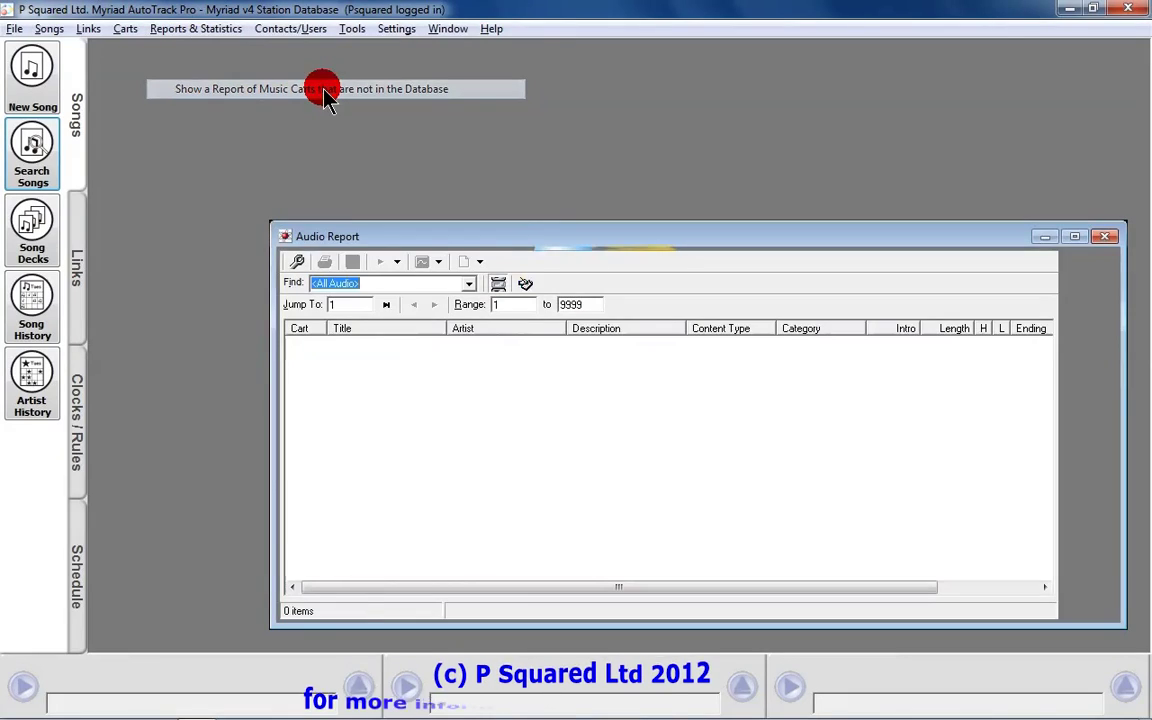
{"action": "left_click_drag", "start_coordinate": [442, 235], "coordinate": [352, 104]}
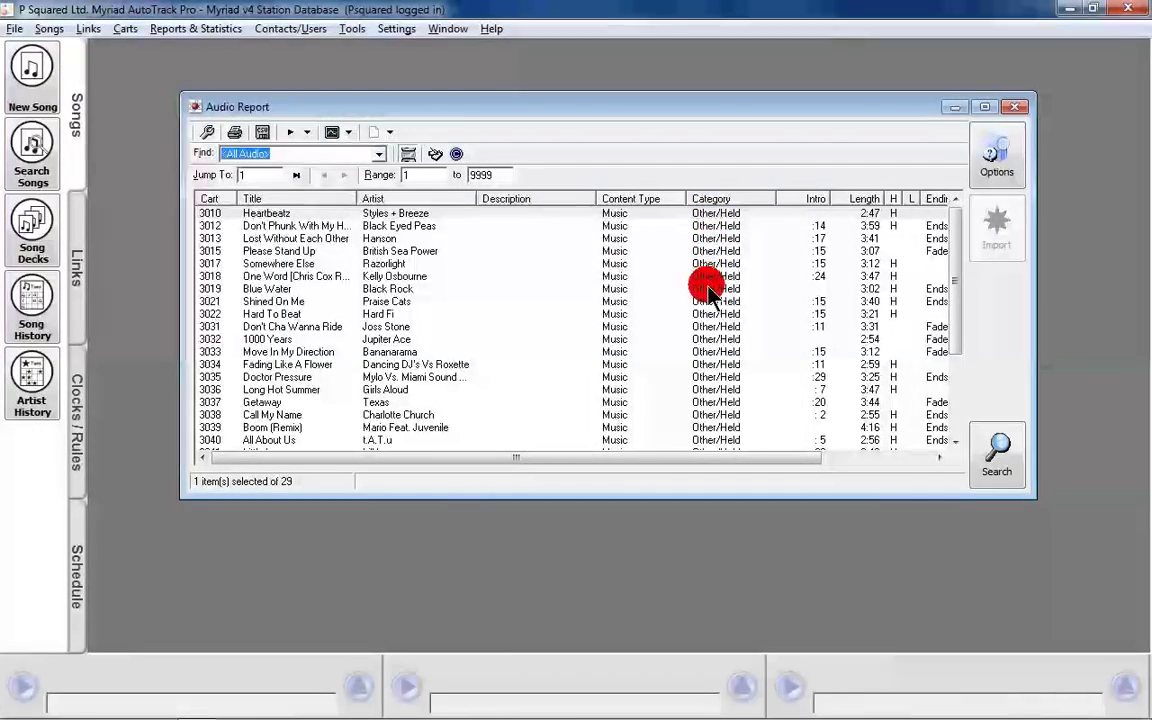
{"action": "left_click", "coordinate": [711, 214]}
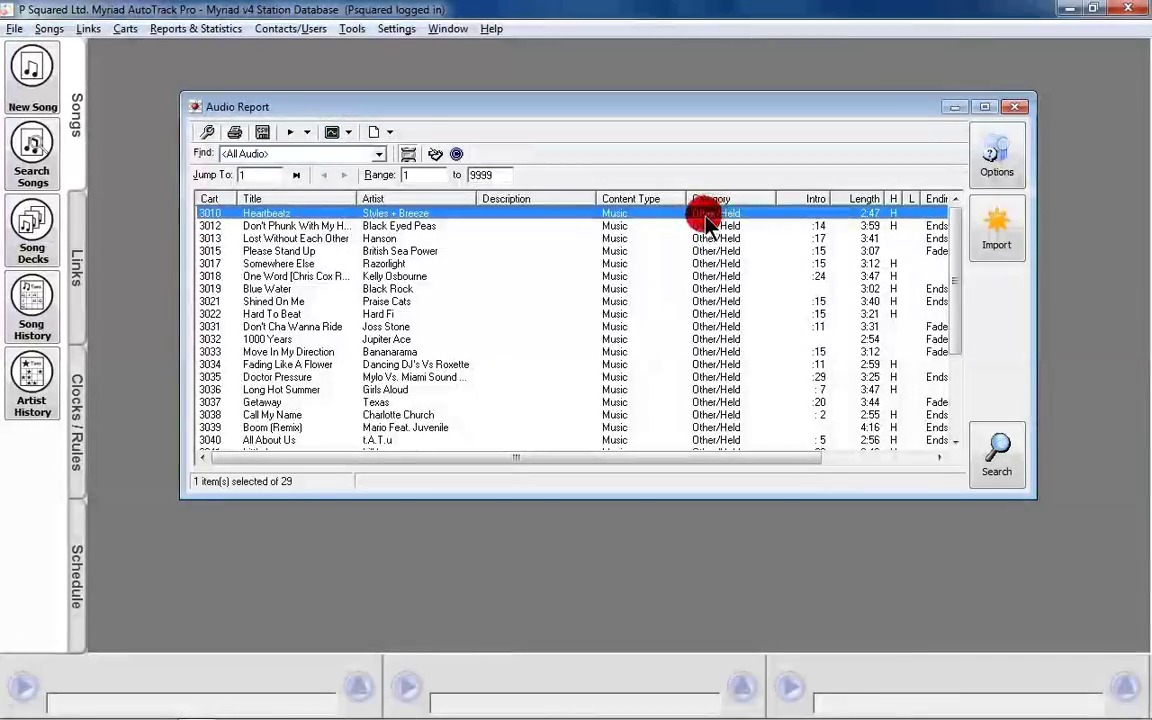
{"action": "left_click", "coordinate": [987, 248]}
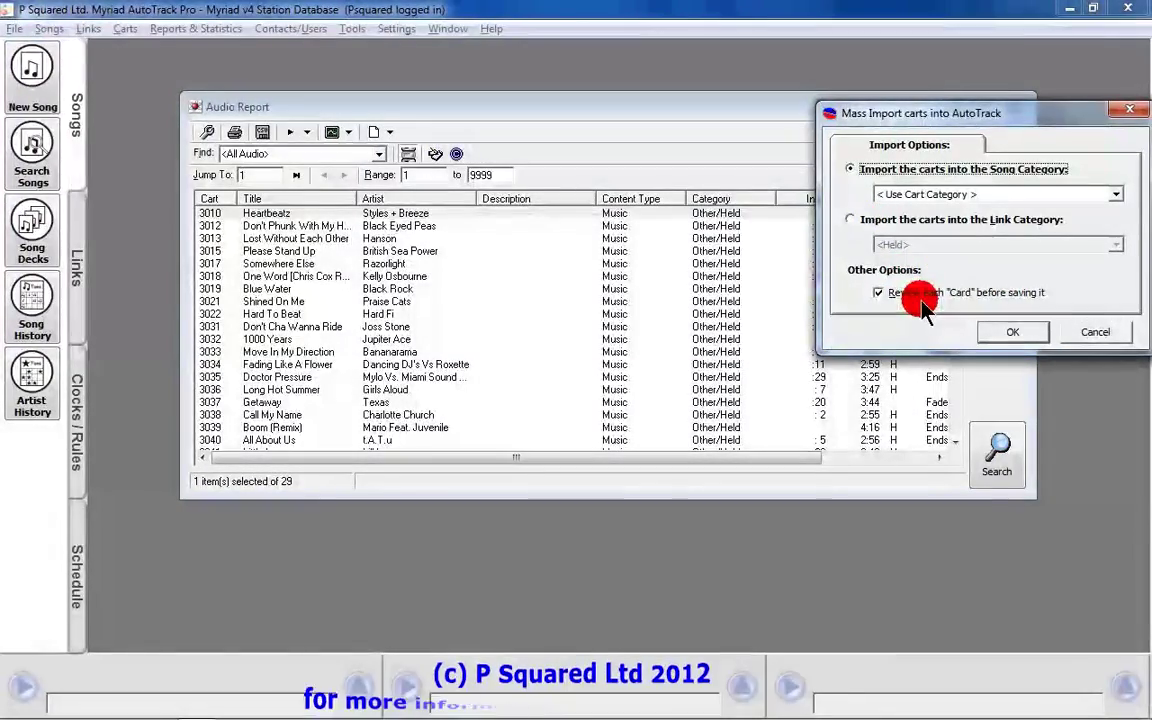
{"action": "left_click", "coordinate": [1098, 334]}
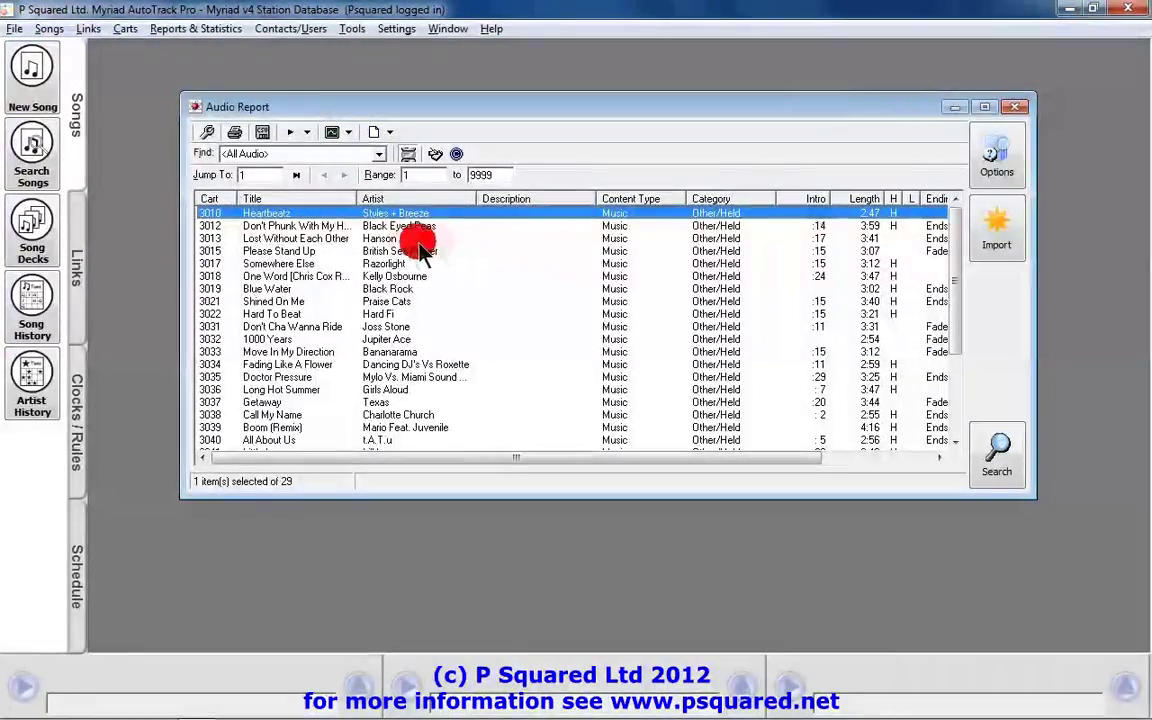
- Import the selected carts 3010–3018 into the B-List song category, reviewing each card
{"action": "left_click", "coordinate": [421, 277], "text": "shift"}
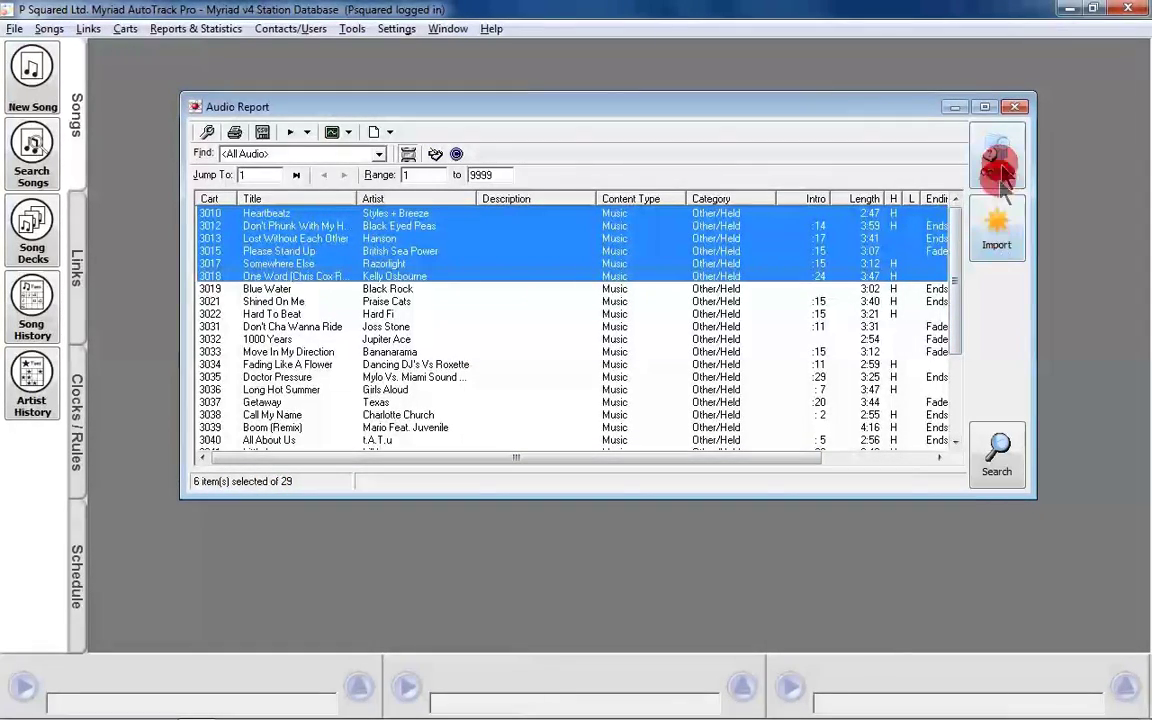
{"action": "left_click", "coordinate": [1000, 220]}
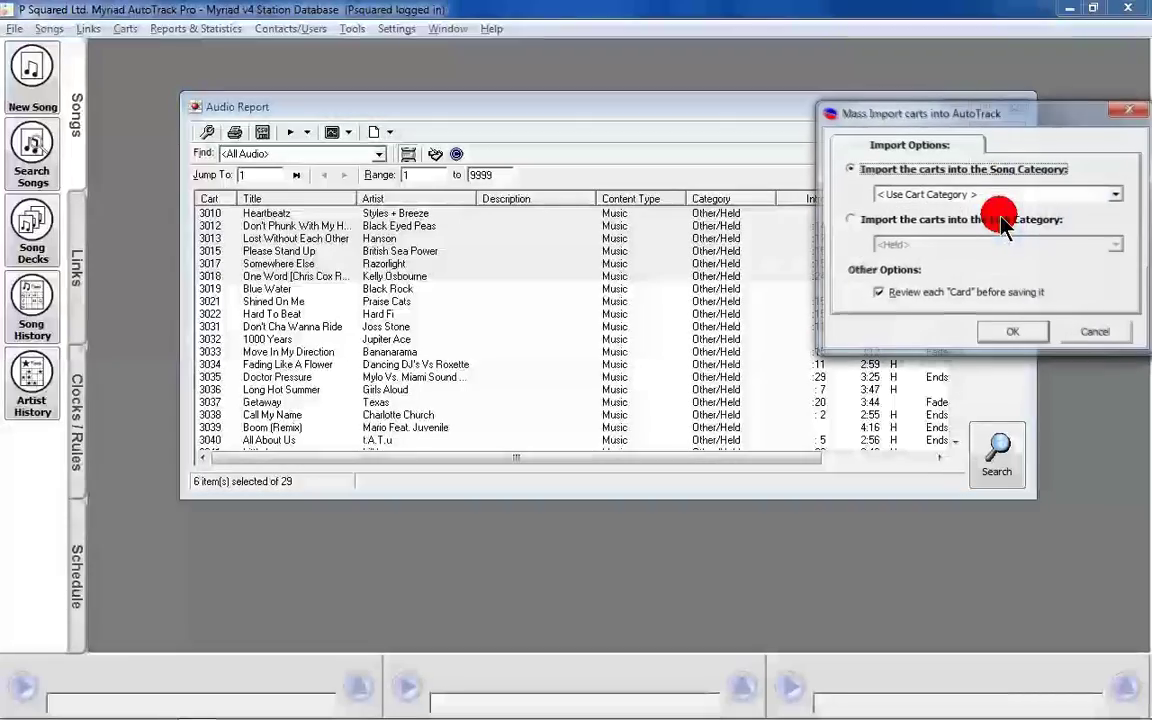
{"action": "left_click", "coordinate": [985, 194]}
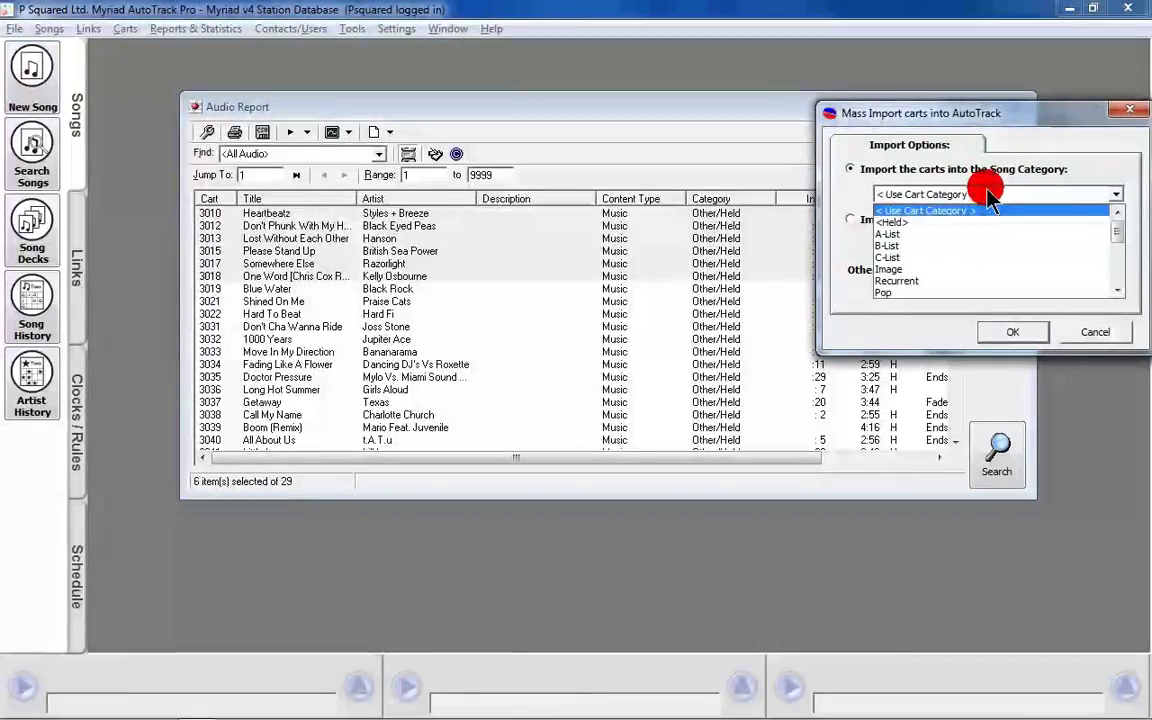
{"action": "left_click", "coordinate": [918, 244]}
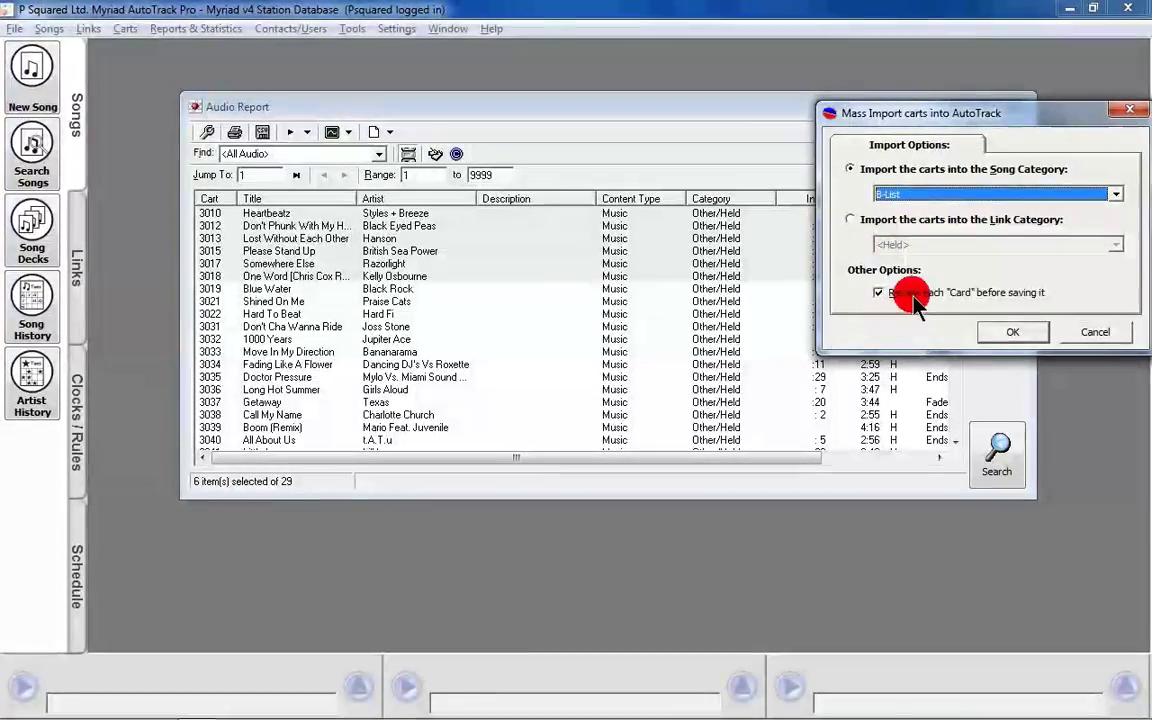
{"action": "left_click", "coordinate": [878, 293]}
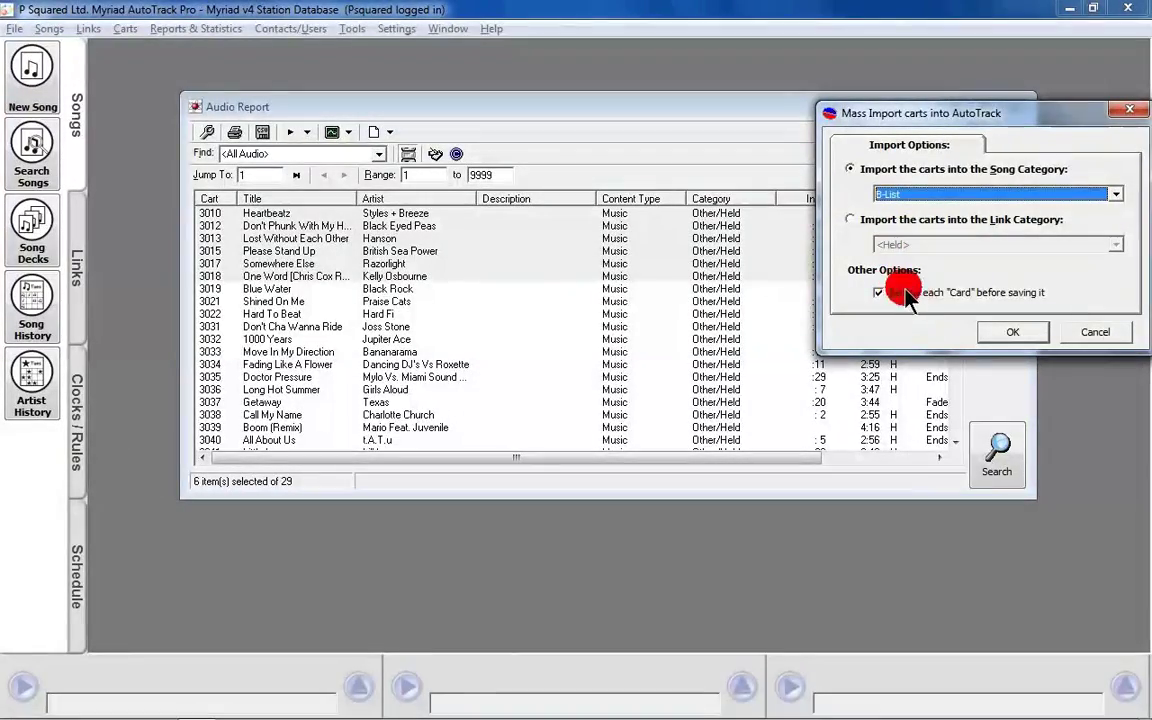
{"action": "left_click", "coordinate": [1006, 336]}
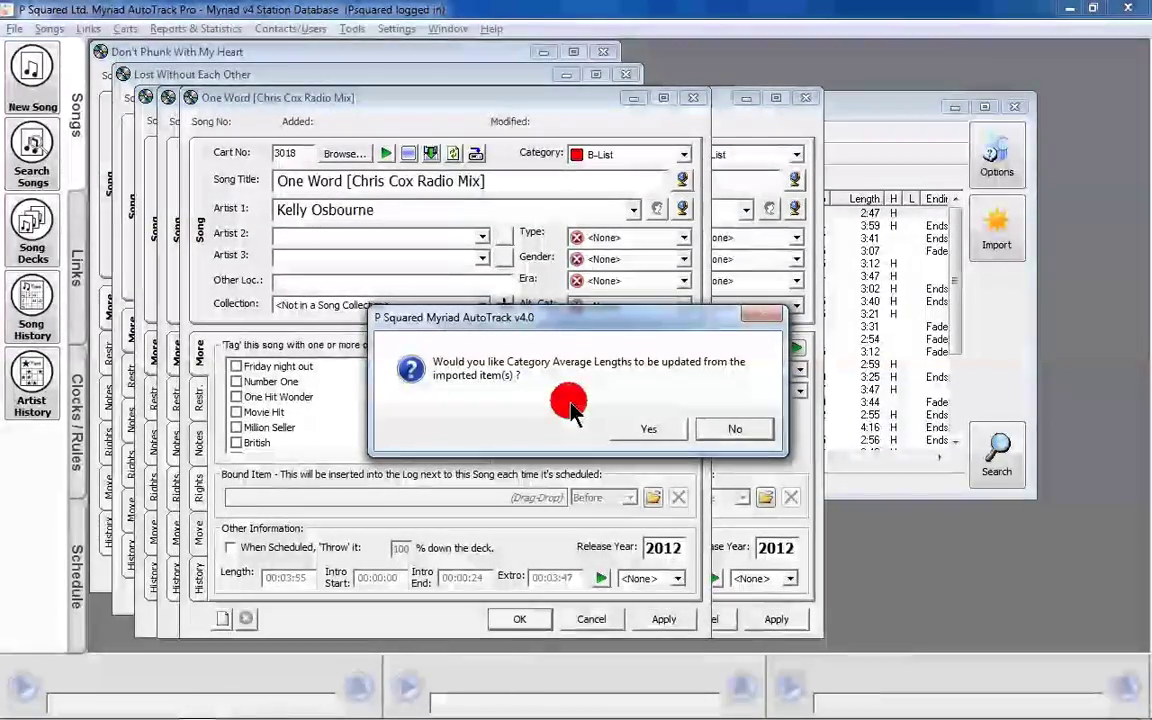
- Update category average lengths, save the five B-List song cards, and rescan the report
{"action": "left_click", "coordinate": [655, 430]}
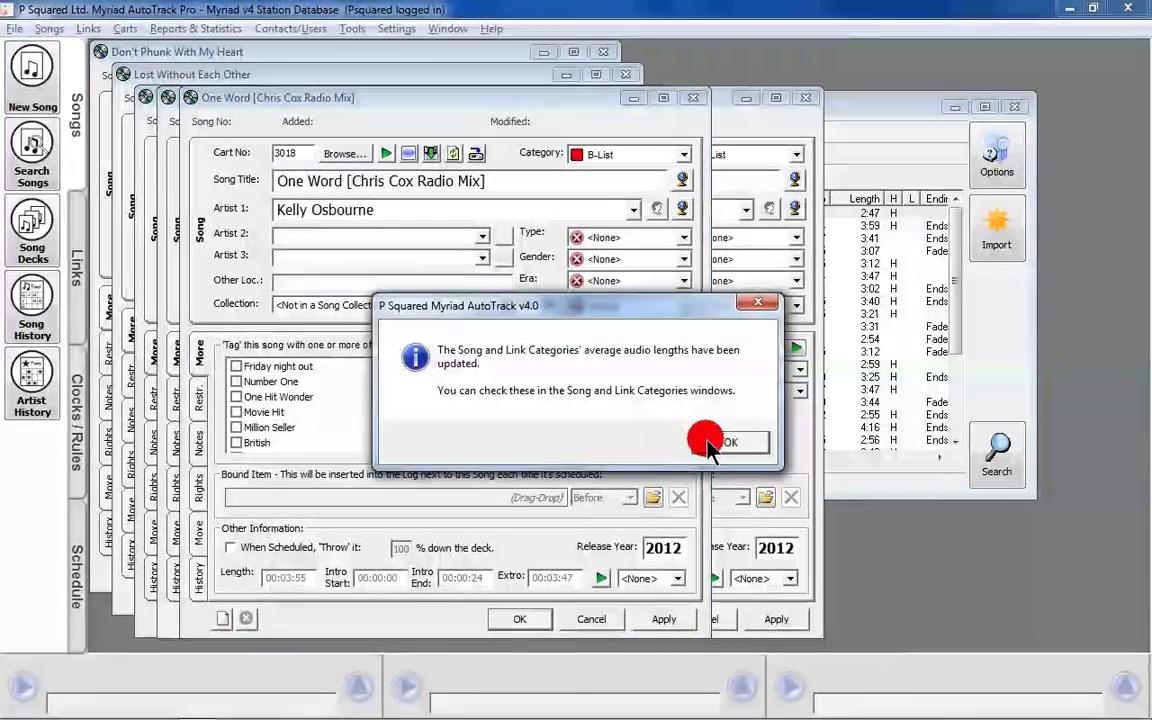
{"action": "left_click", "coordinate": [703, 442]}
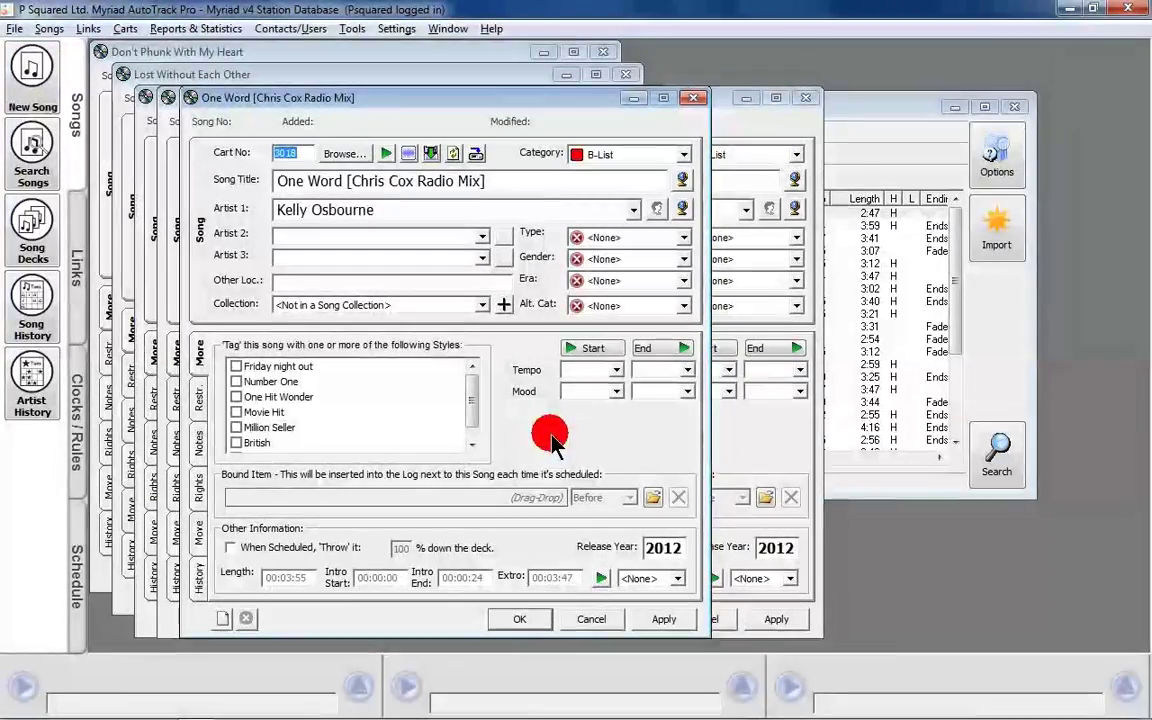
{"action": "left_click", "coordinate": [515, 618]}
{"action": "left_click", "coordinate": [482, 618]}
{"action": "left_click", "coordinate": [455, 593]}
{"action": "left_click", "coordinate": [443, 575]}
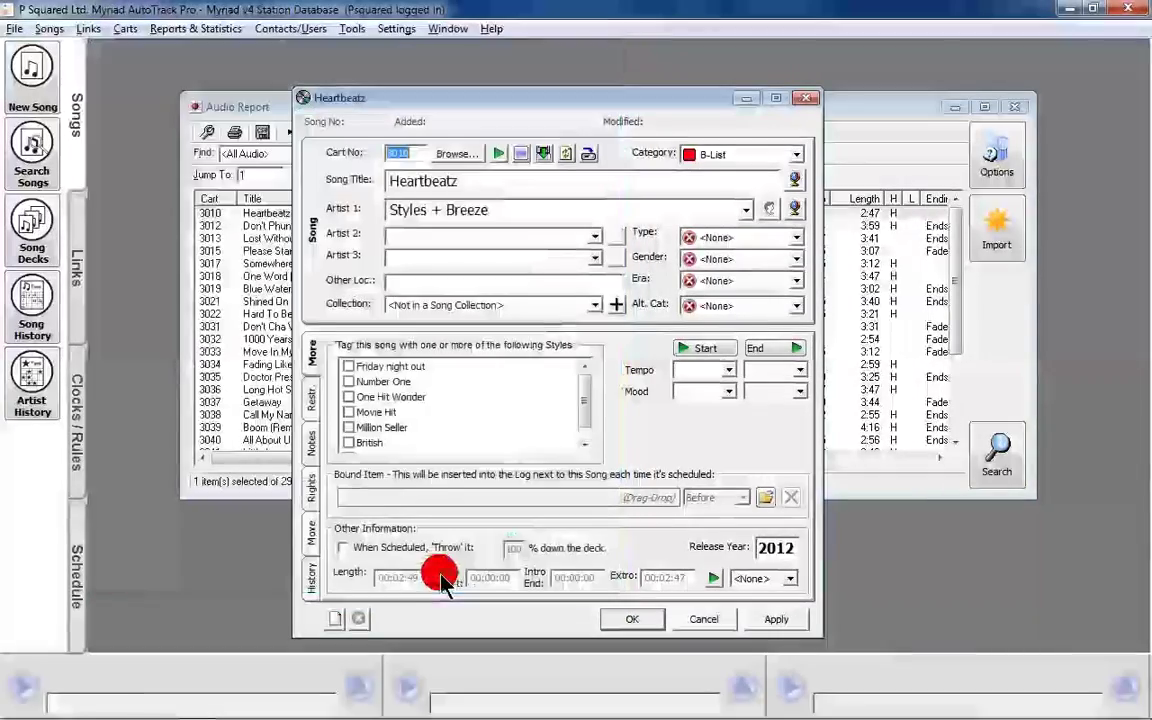
{"action": "left_click", "coordinate": [632, 619]}
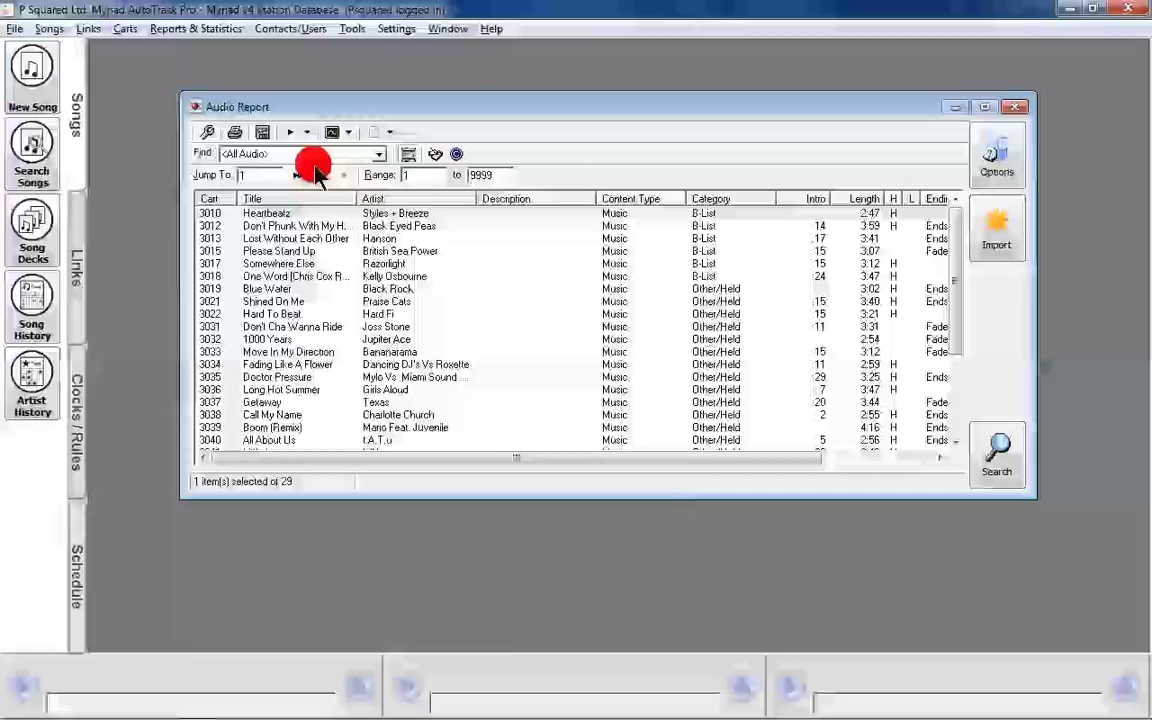
{"action": "left_click", "coordinate": [310, 153]}
{"action": "key", "text": "Return"}
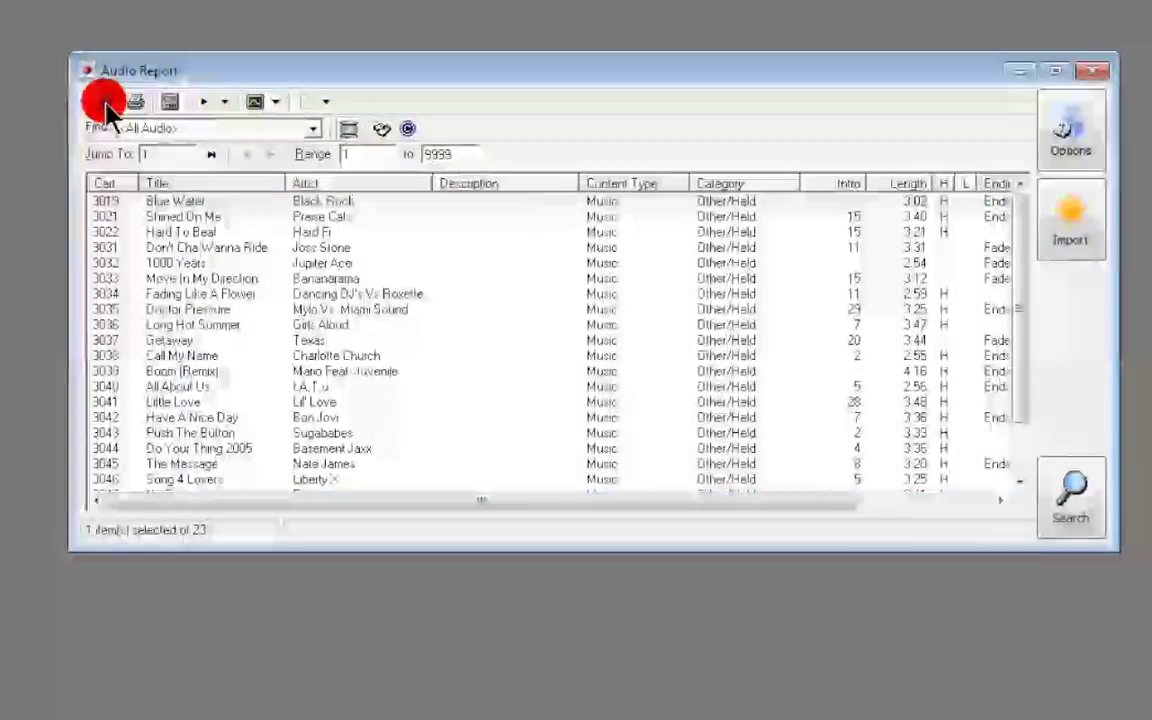
- Review the Audio Browser Options' file format, Dates and Advanced filters, keeping all carts shown
{"action": "left_click", "coordinate": [208, 133]}
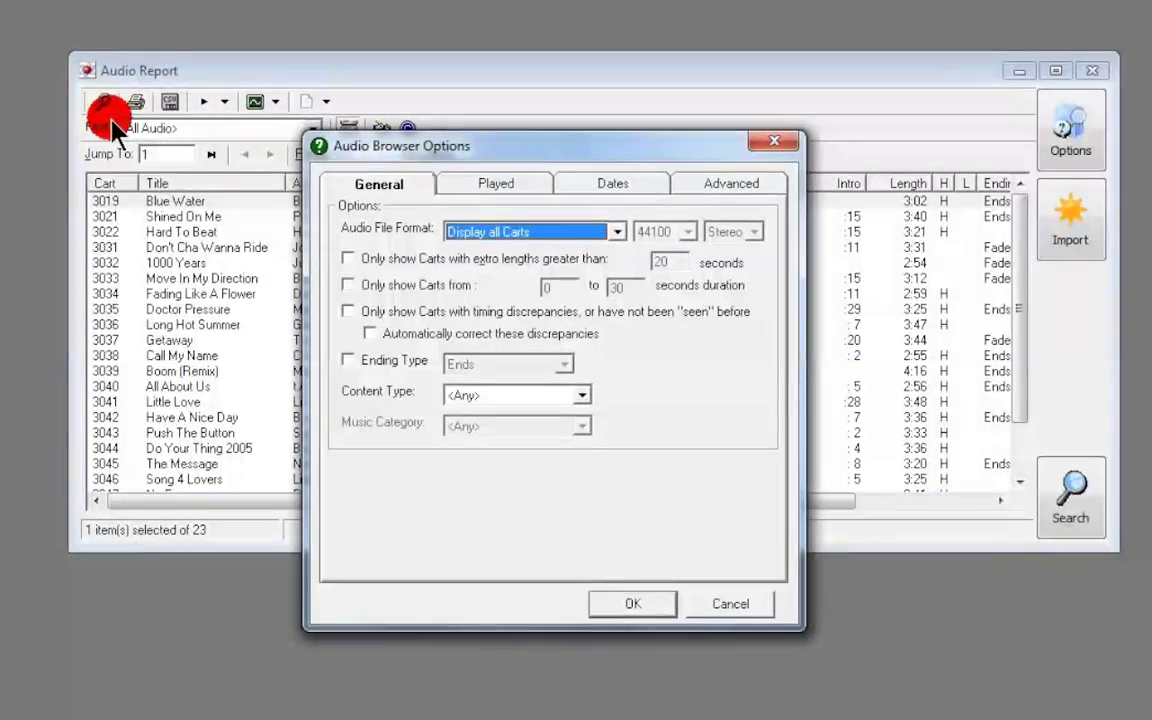
{"action": "left_click", "coordinate": [575, 232]}
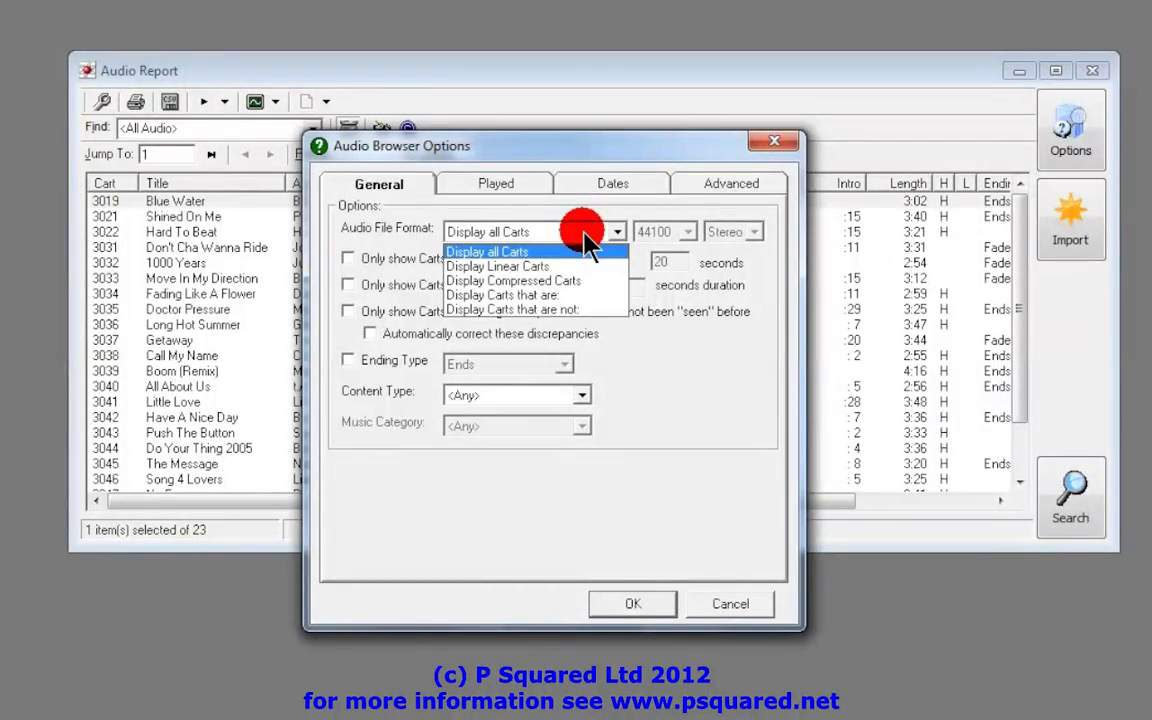
{"action": "left_click", "coordinate": [586, 238]}
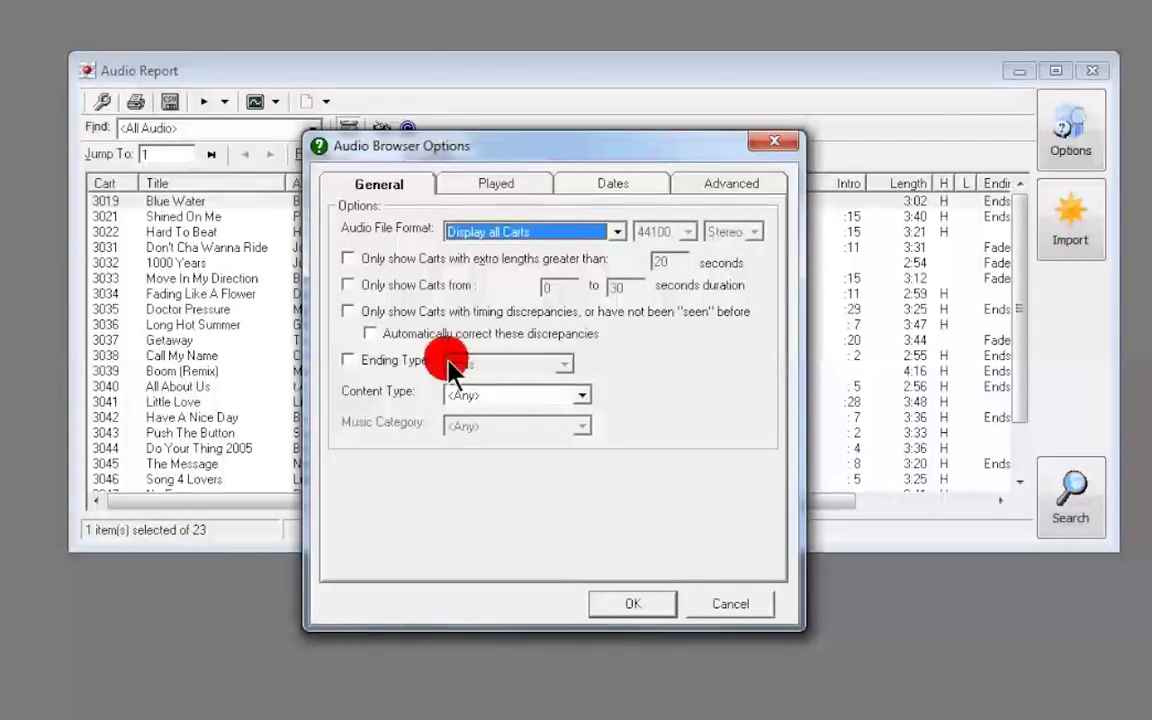
{"action": "left_click", "coordinate": [490, 188]}
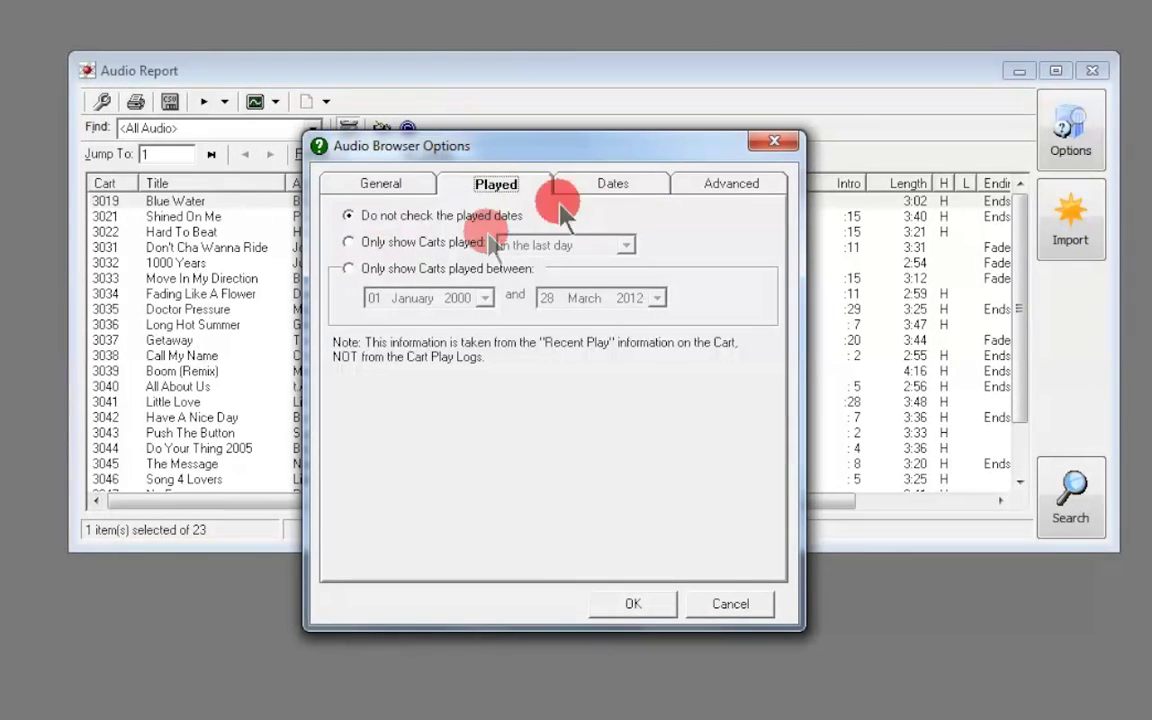
{"action": "left_click", "coordinate": [630, 188]}
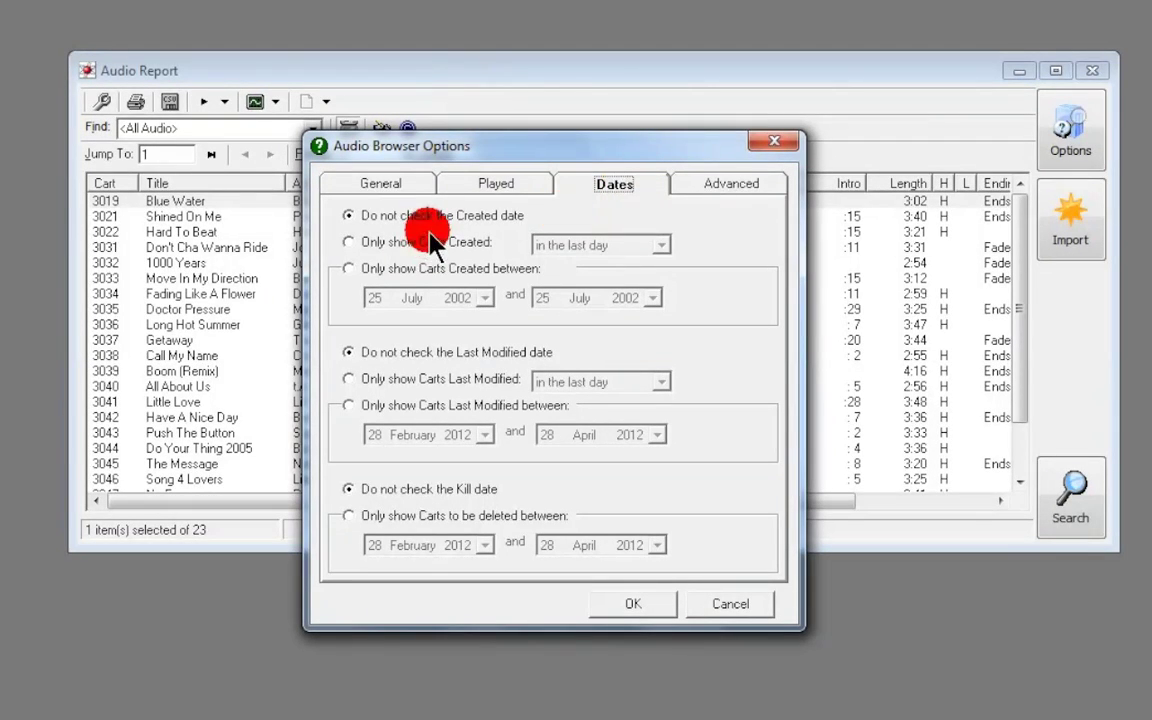
{"action": "left_click", "coordinate": [693, 190]}
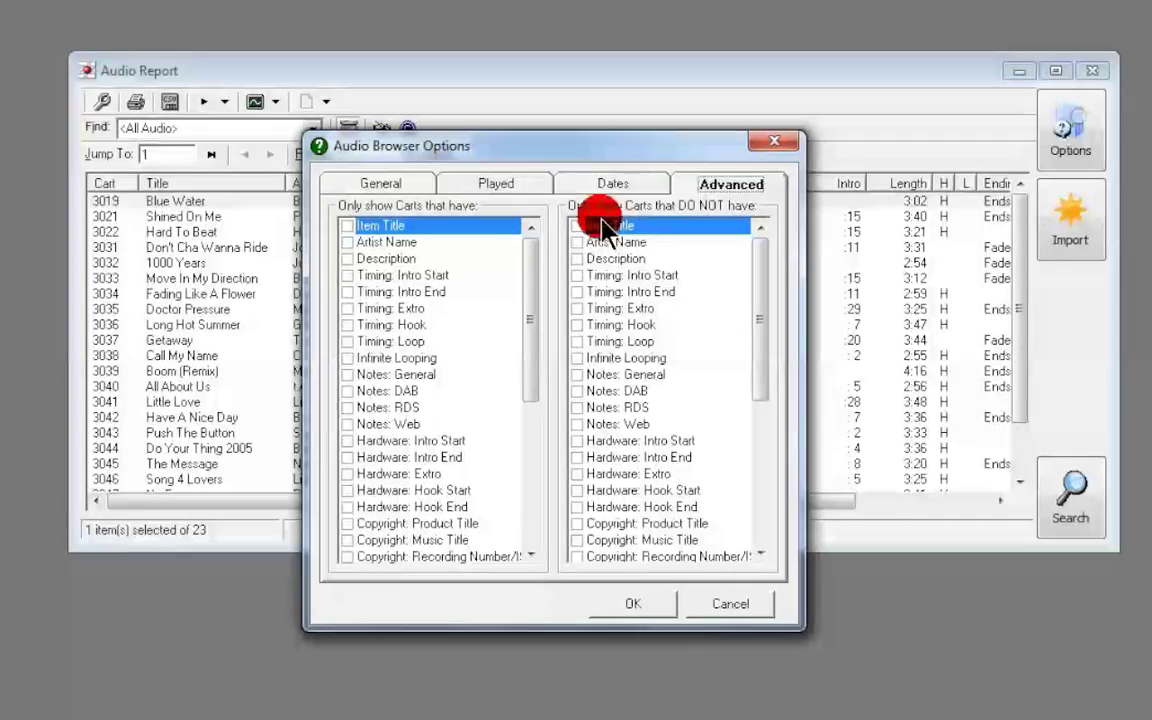
{"action": "mouse_move", "coordinate": [535, 265]}
{"action": "left_mouse_down"}
{"action": "mouse_move", "coordinate": [527, 458]}
{"action": "mouse_move", "coordinate": [525, 250]}
{"action": "left_mouse_up"}
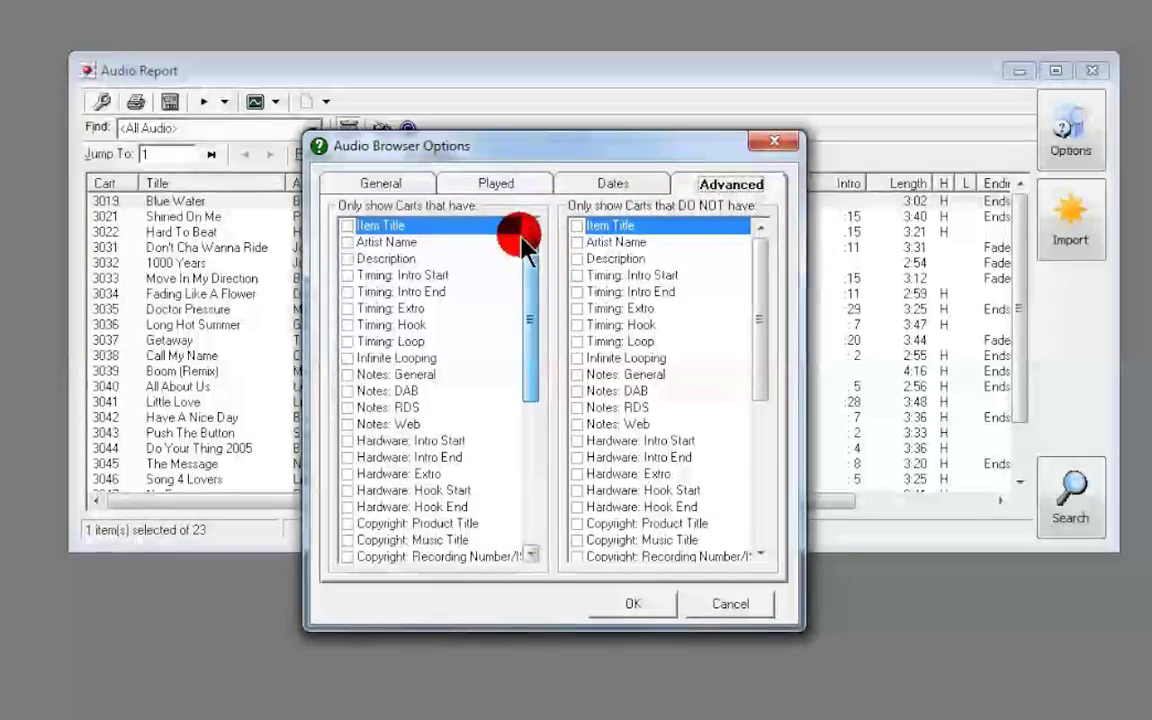
{"action": "left_click", "coordinate": [727, 605]}
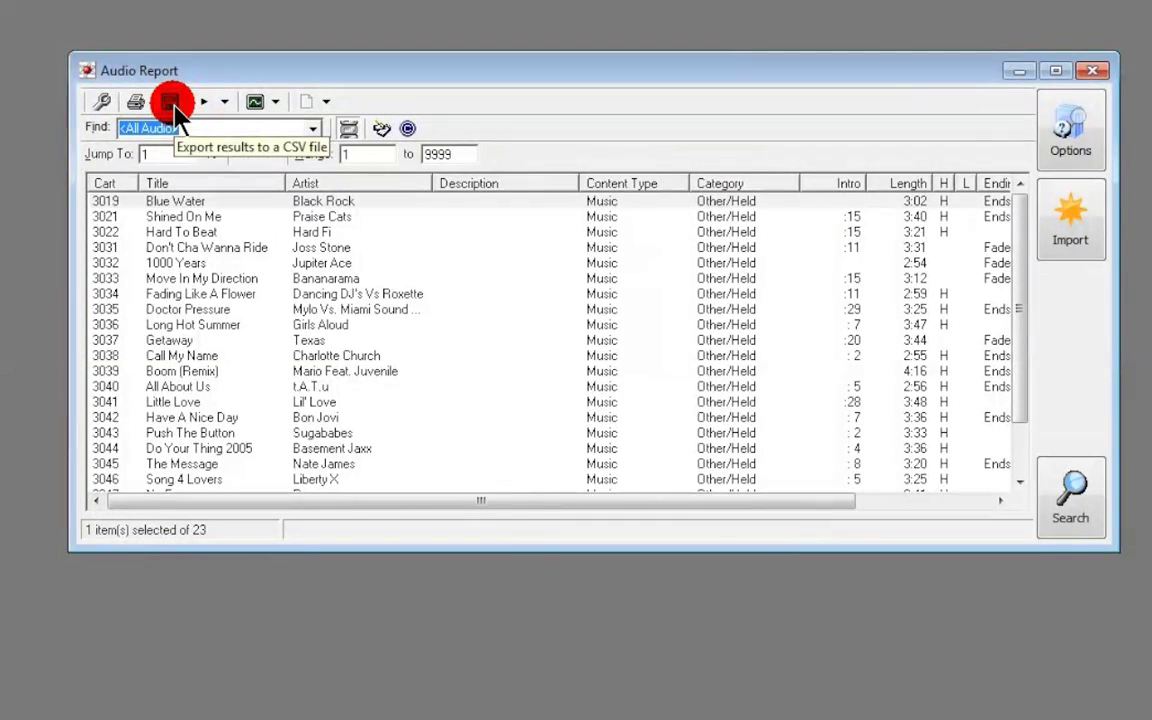
{"action": "left_click", "coordinate": [298, 247]}
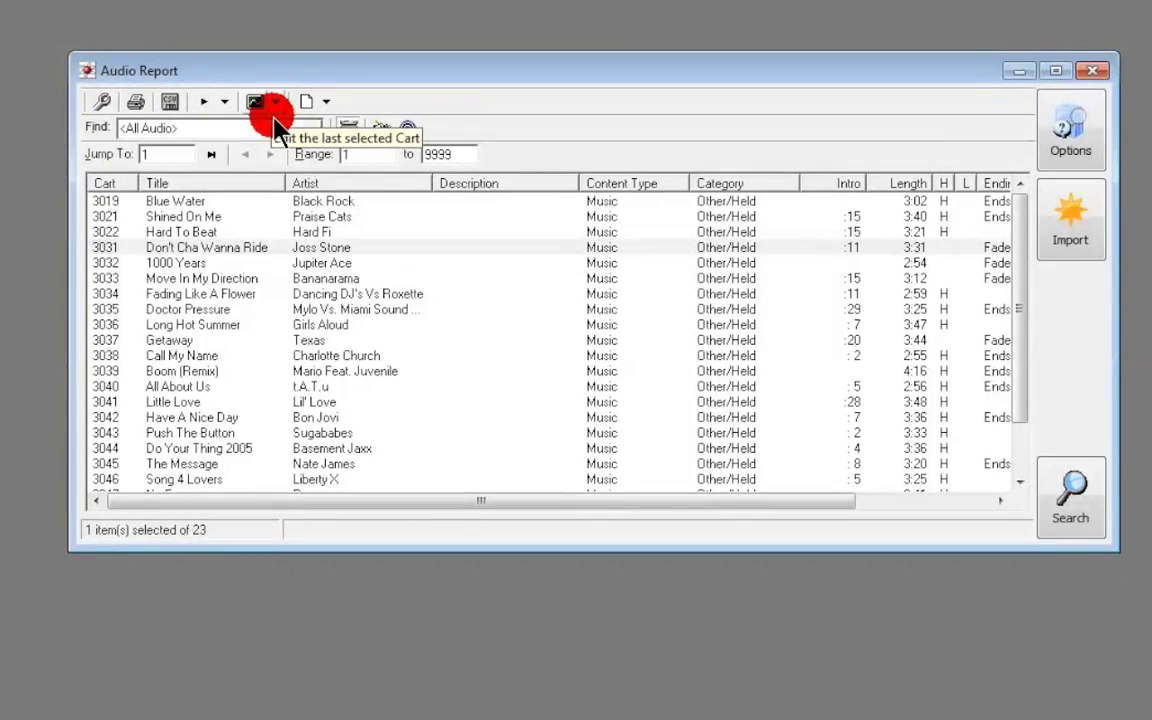
{"action": "left_click", "coordinate": [272, 218]}
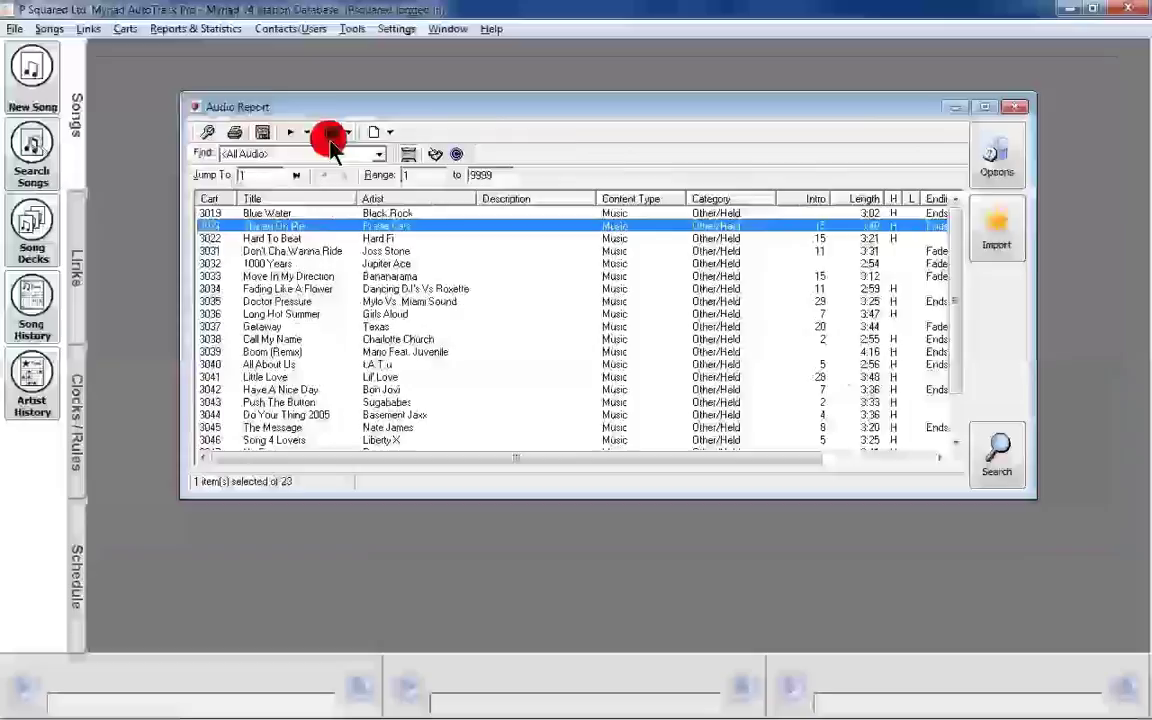
{"action": "left_click", "coordinate": [330, 137]}
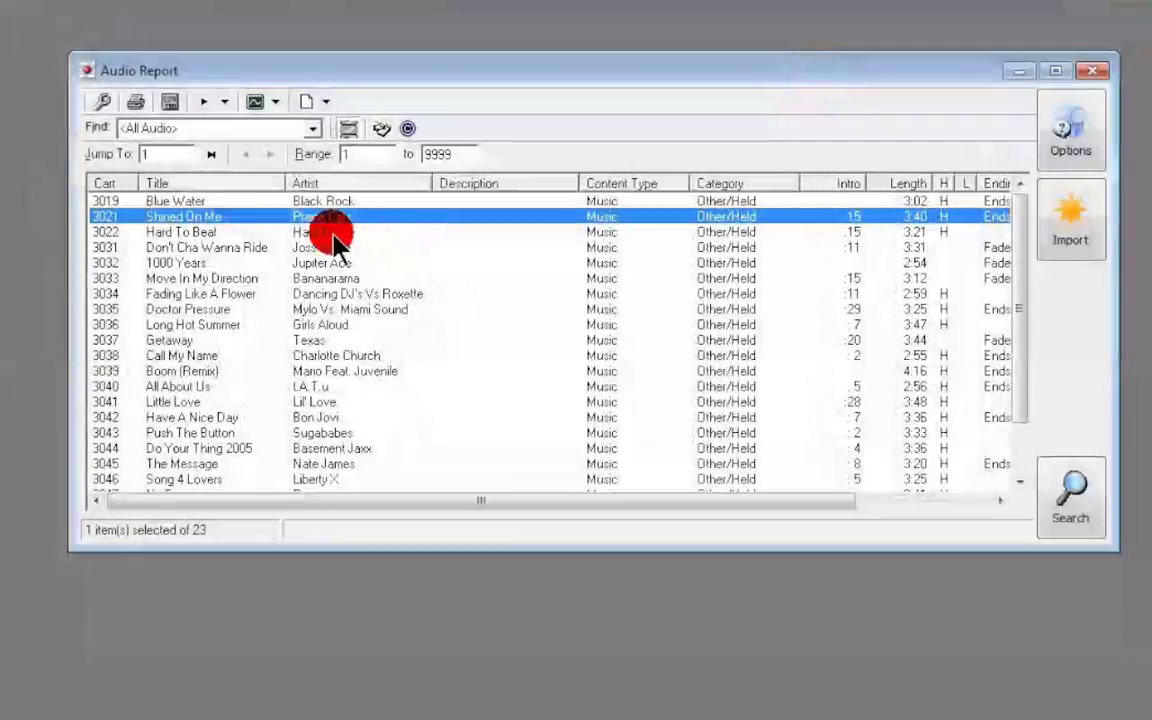
{"action": "left_click", "coordinate": [329, 103]}
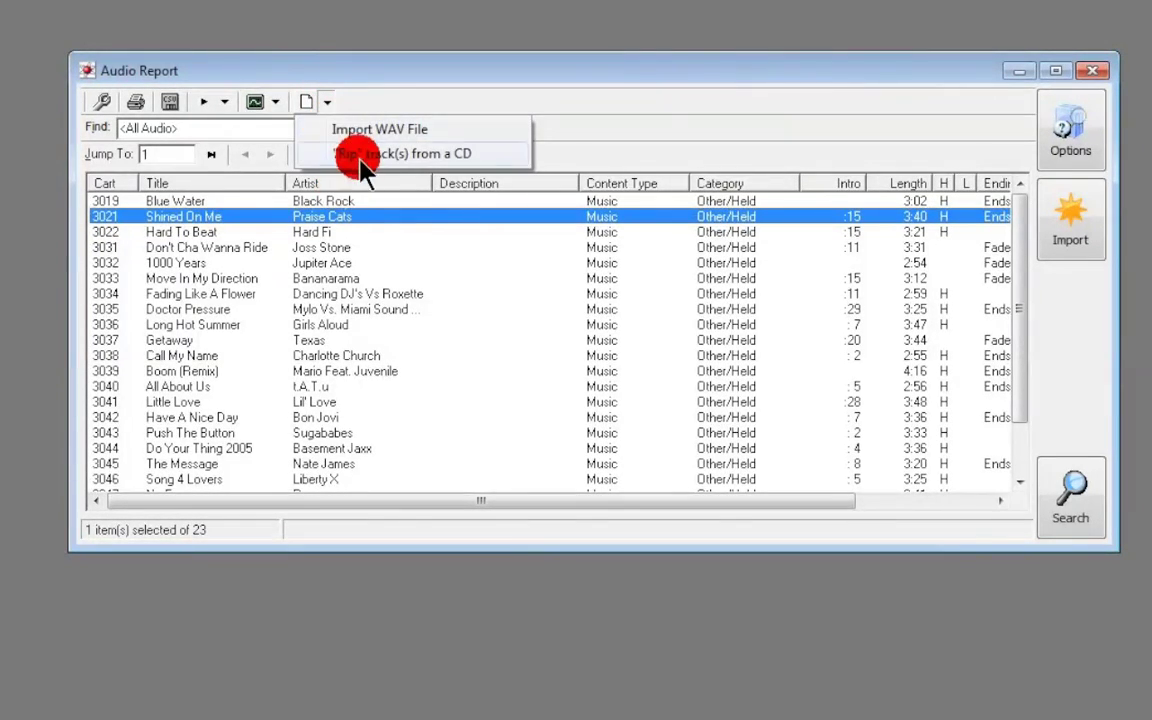
{"action": "left_click", "coordinate": [366, 92]}
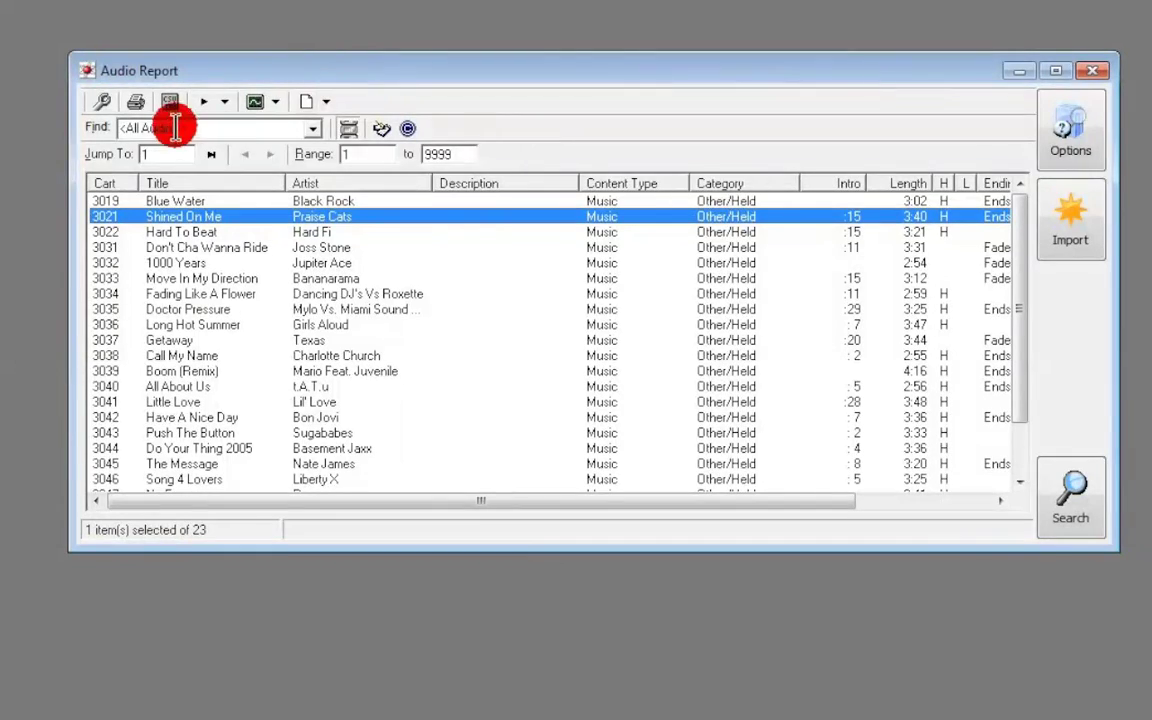
{"action": "left_click", "coordinate": [348, 132]}
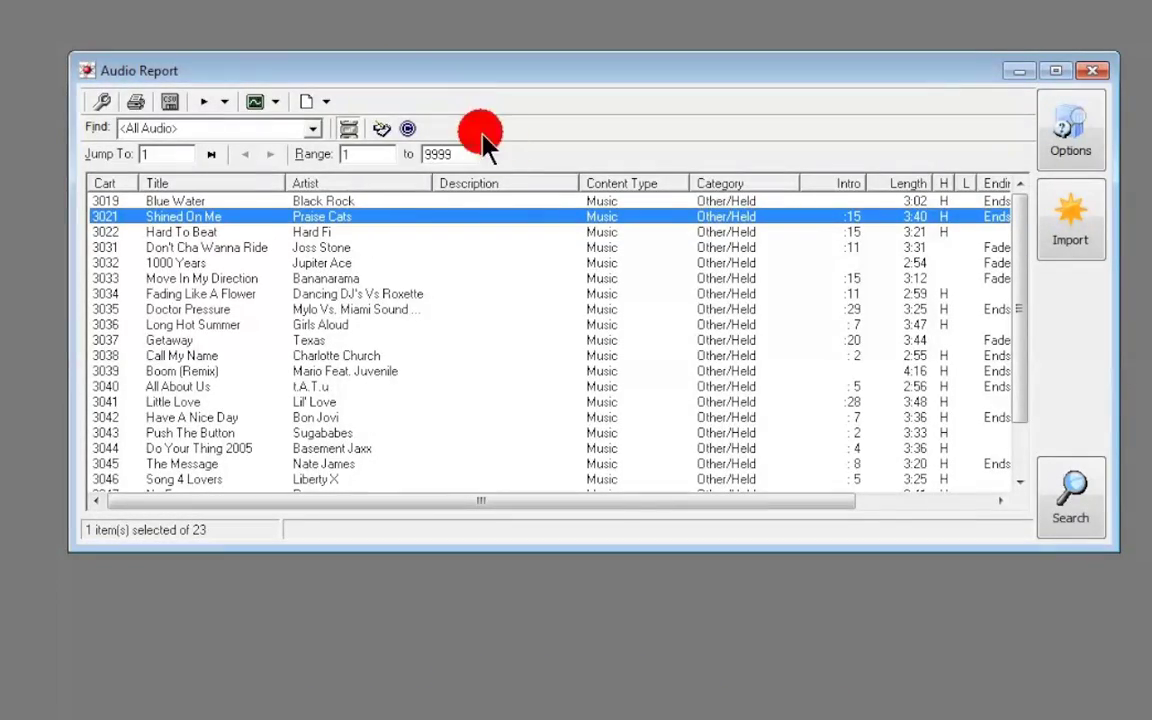
- Limit the cart display to music carts not in the database and rescan the audiowall
{"action": "left_click", "coordinate": [1072, 138]}
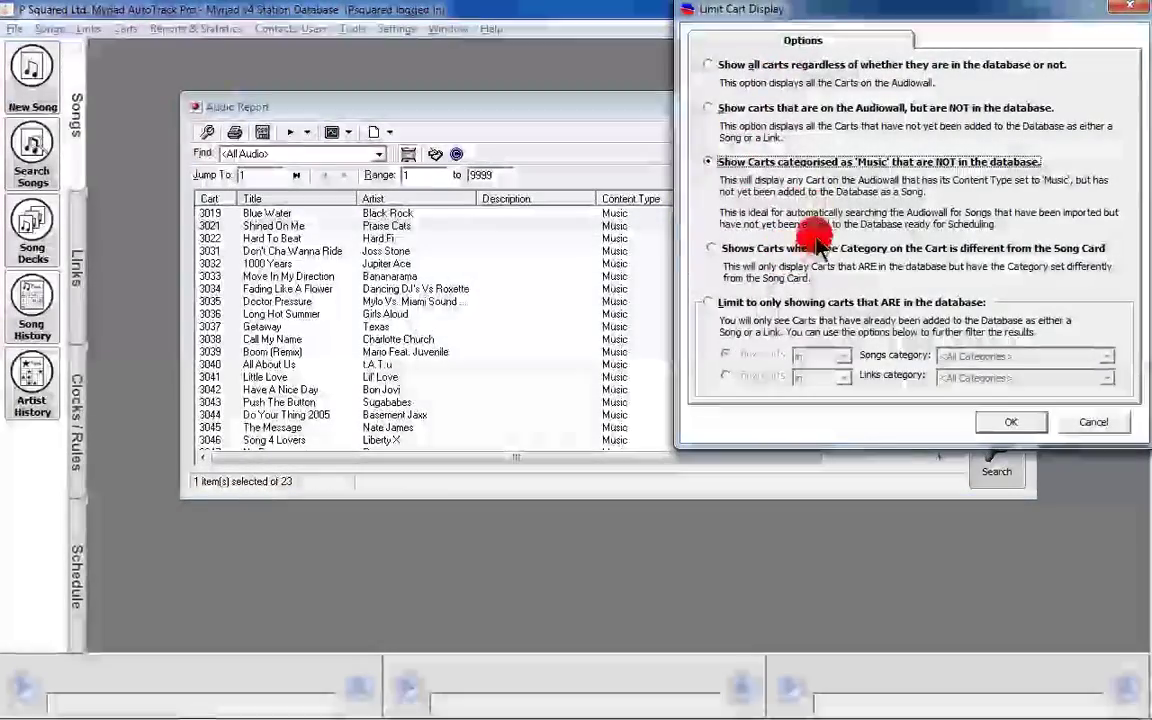
{"action": "left_click", "coordinate": [1036, 421]}
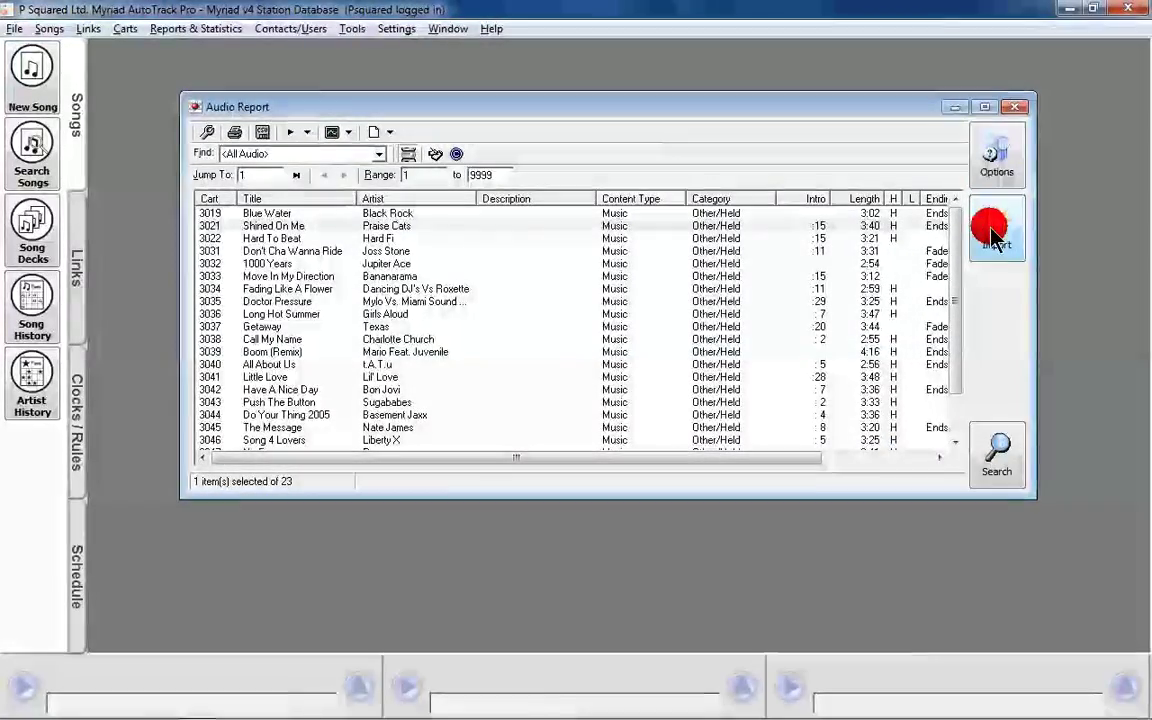
{"action": "left_click", "coordinate": [1000, 448]}
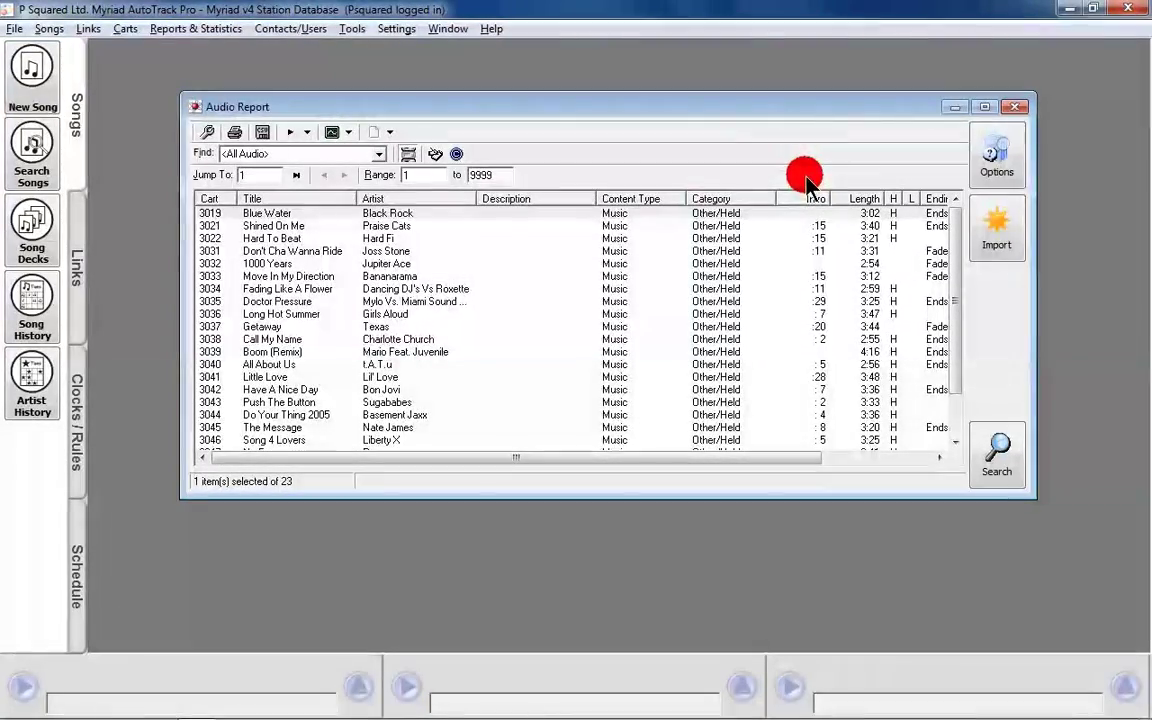
- Close the Audio Report and start a new link in the Links section
{"action": "left_click", "coordinate": [1016, 108]}
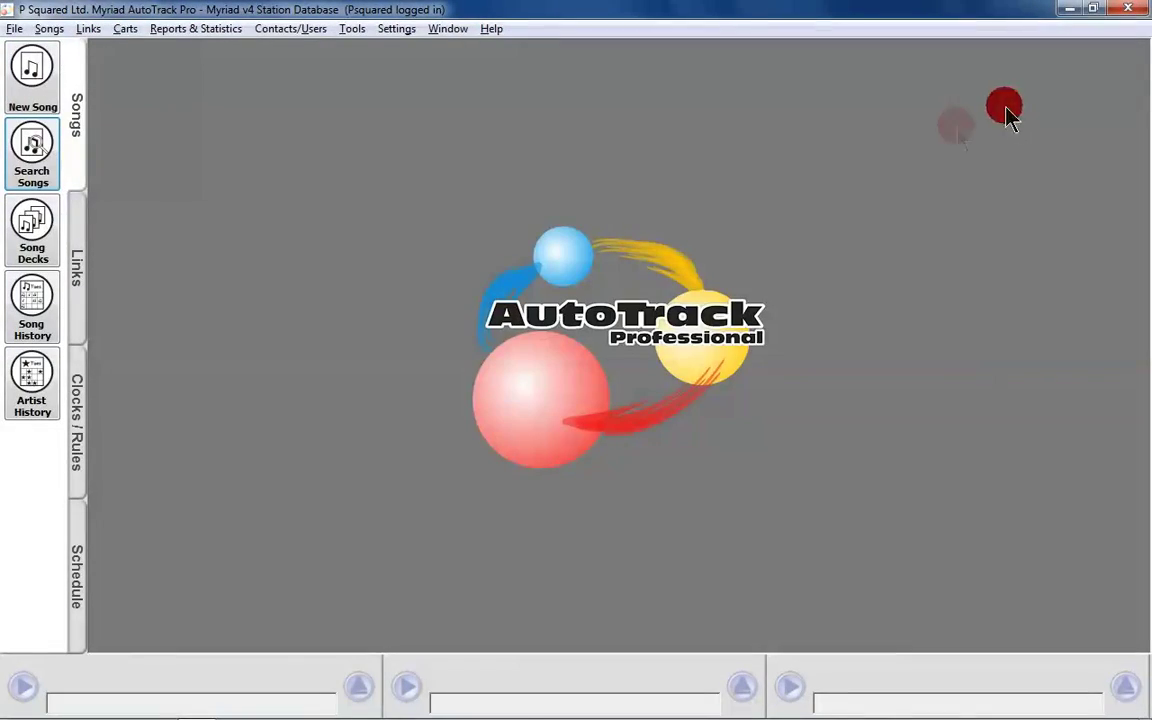
{"action": "left_click", "coordinate": [84, 233]}
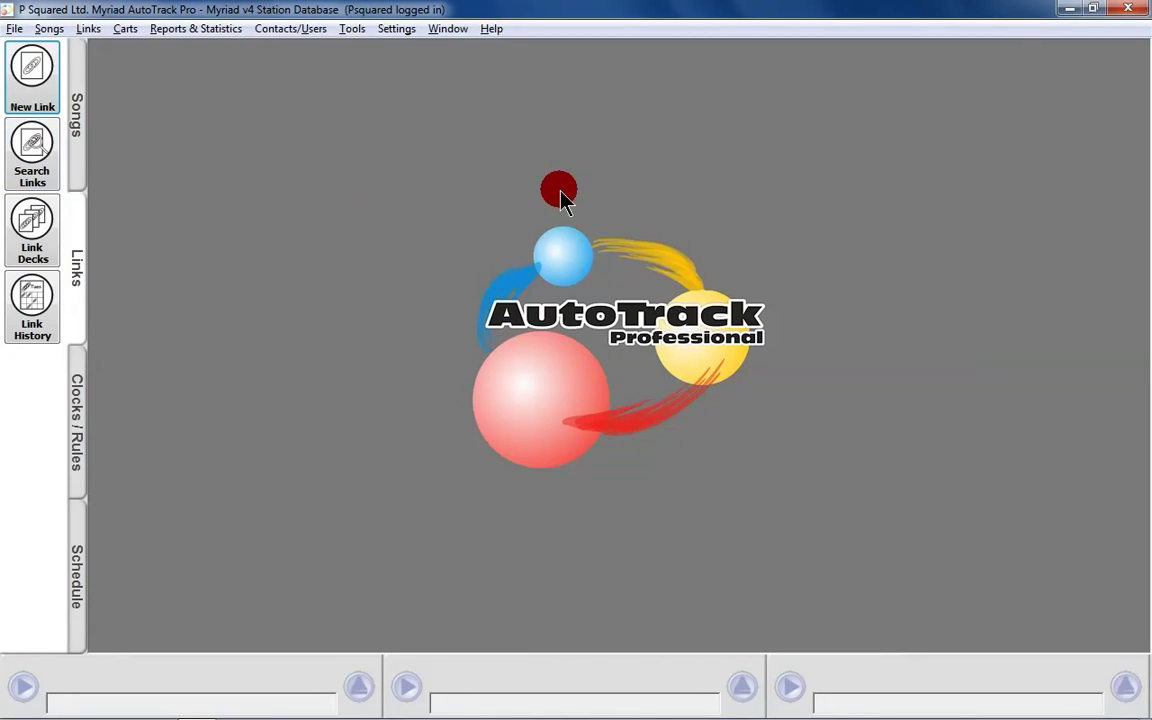
{"action": "left_click", "coordinate": [35, 95]}
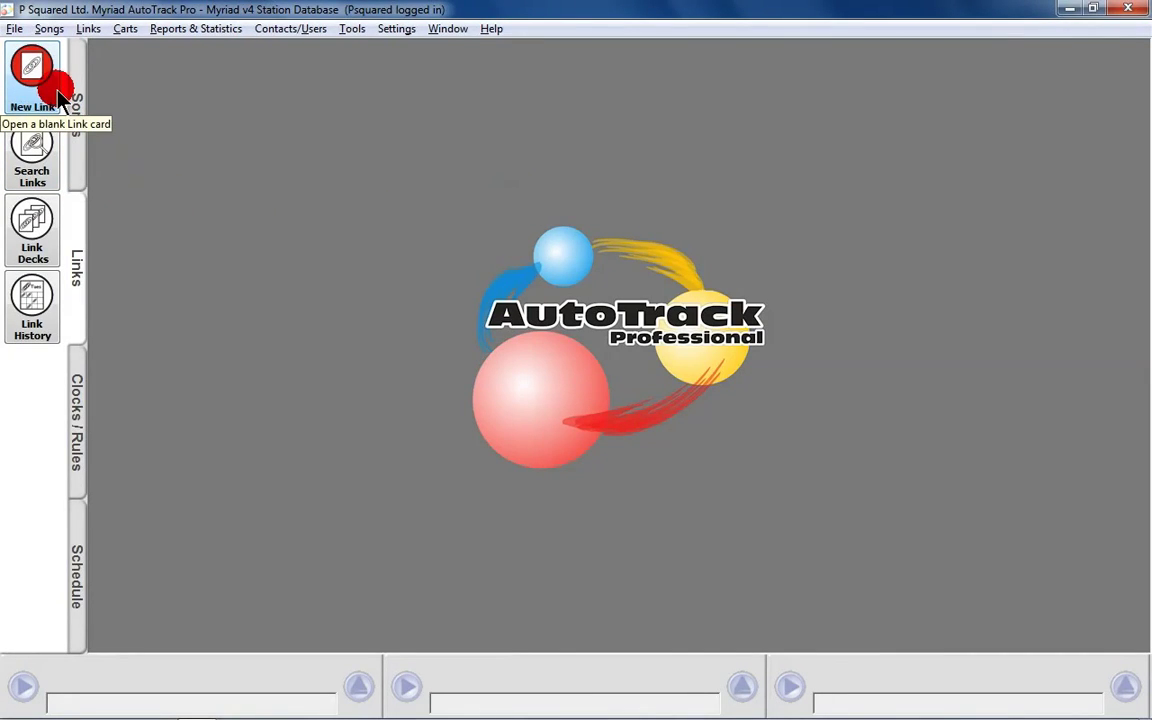
- Run the all-carts-not-in-database report and select Hirsty Hour Opener through UK HOT 10 Promo 2
{"action": "left_click", "coordinate": [183, 32]}
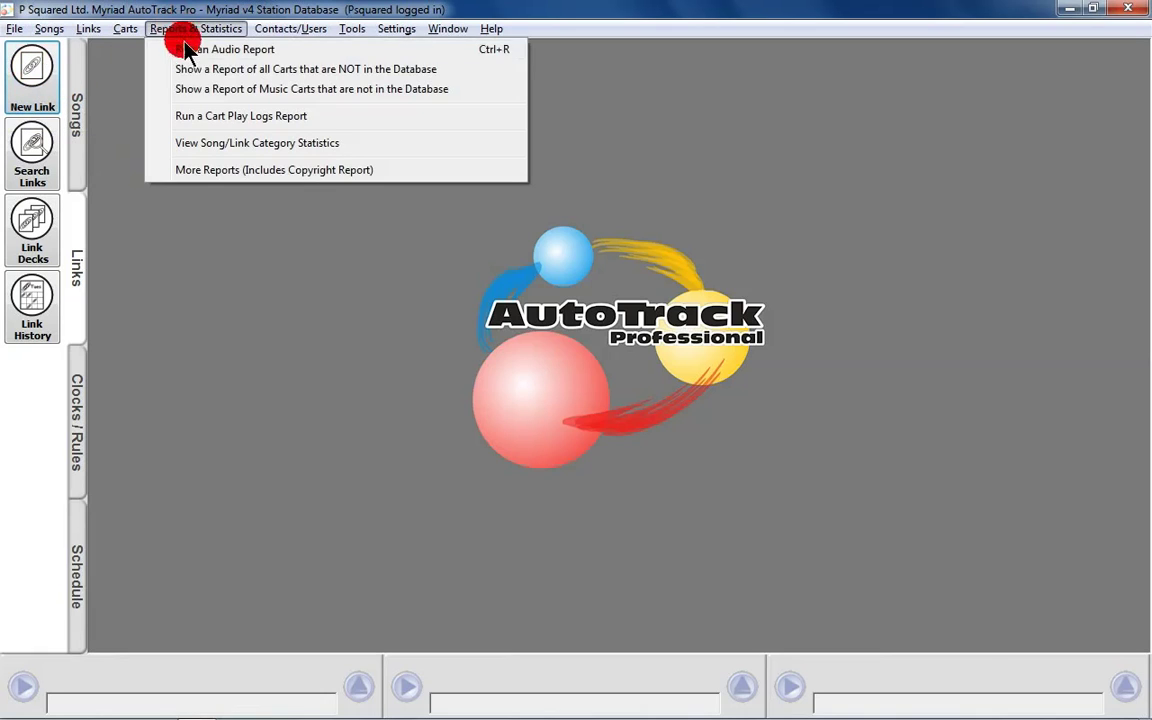
{"action": "left_click", "coordinate": [233, 72]}
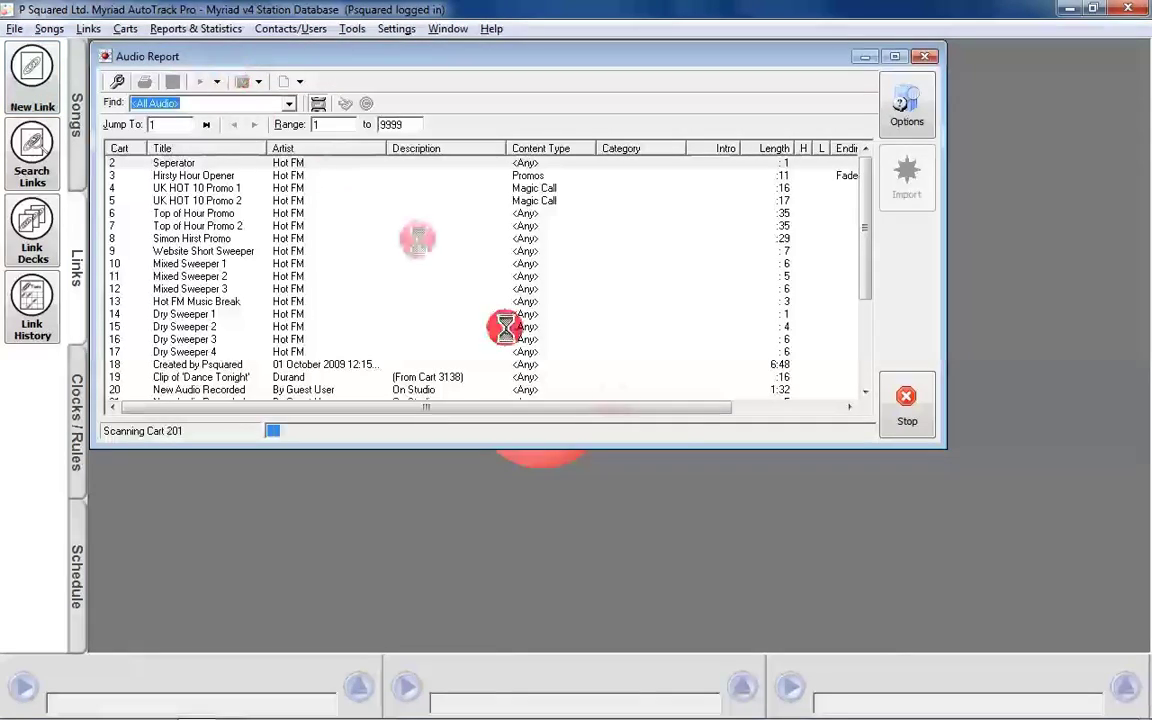
{"action": "left_click", "coordinate": [907, 405]}
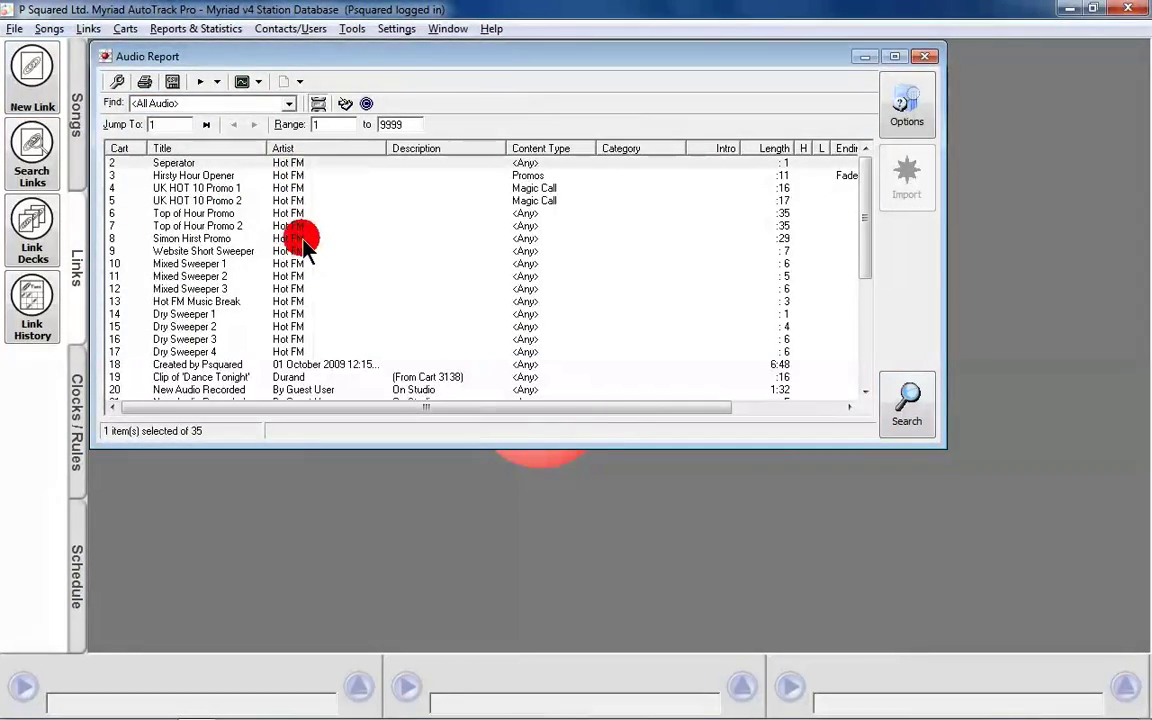
{"action": "left_click", "coordinate": [288, 177]}
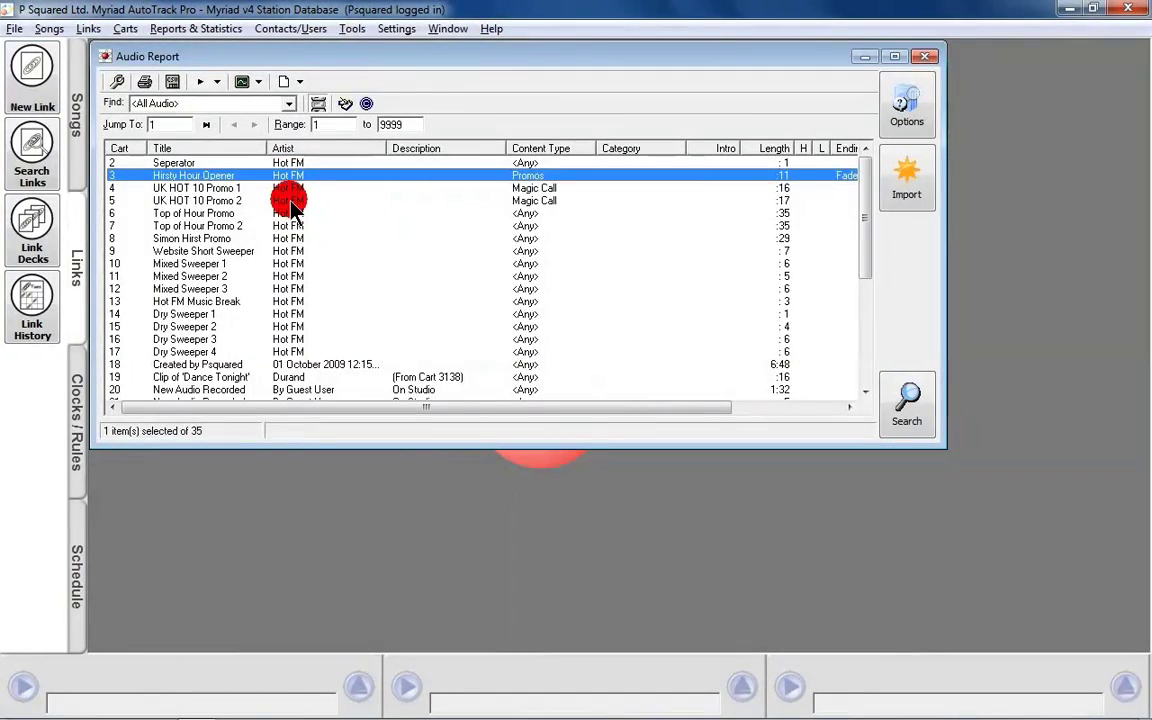
{"action": "left_click", "coordinate": [291, 202], "text": "shift"}
- Begin importing the three carts as links under the <Held> category, then cancel
{"action": "left_click", "coordinate": [906, 184]}
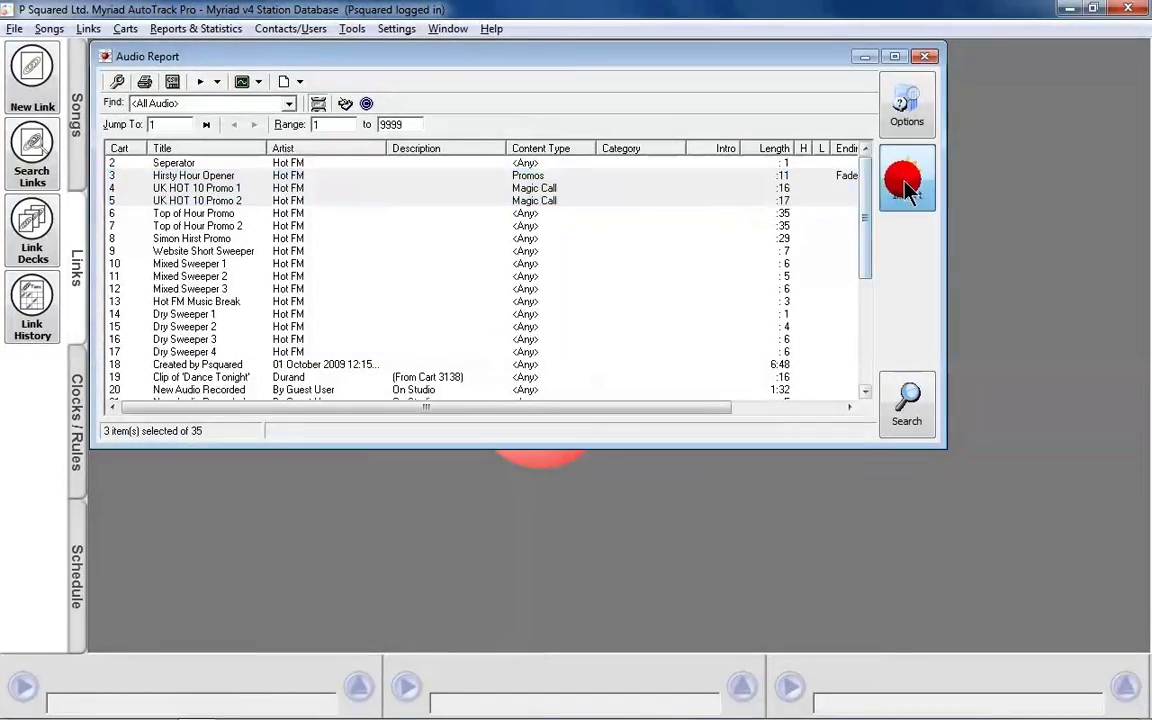
{"action": "left_click", "coordinate": [802, 172]}
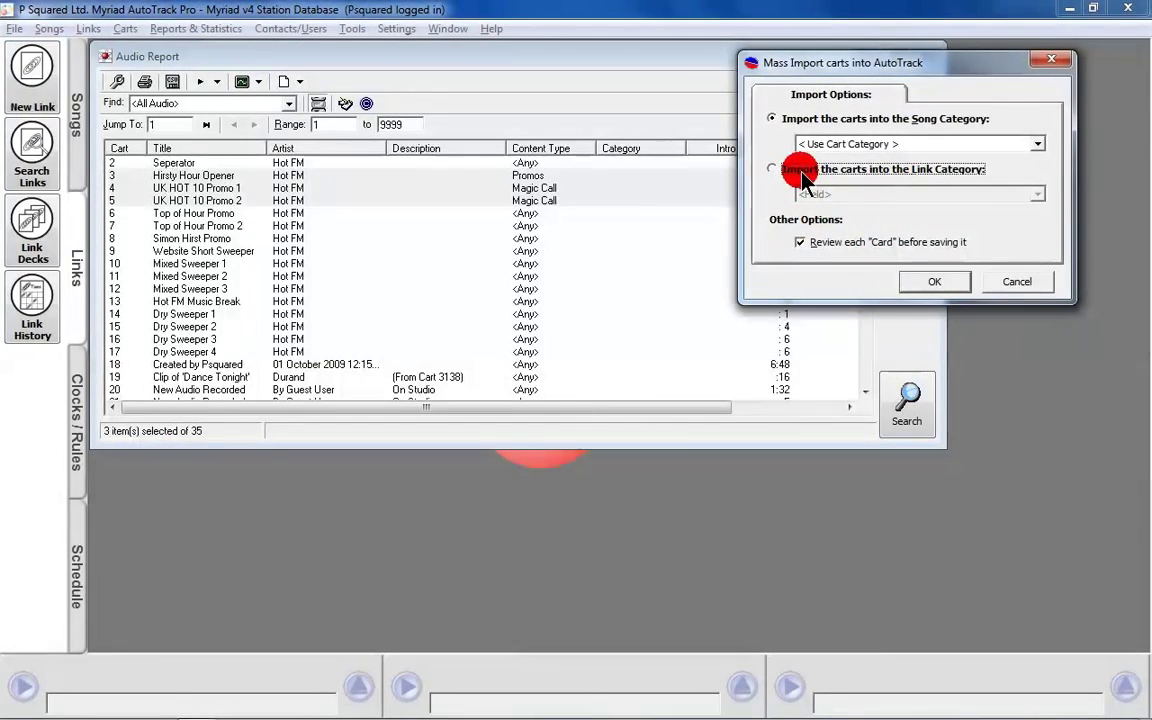
{"action": "left_click", "coordinate": [875, 198]}
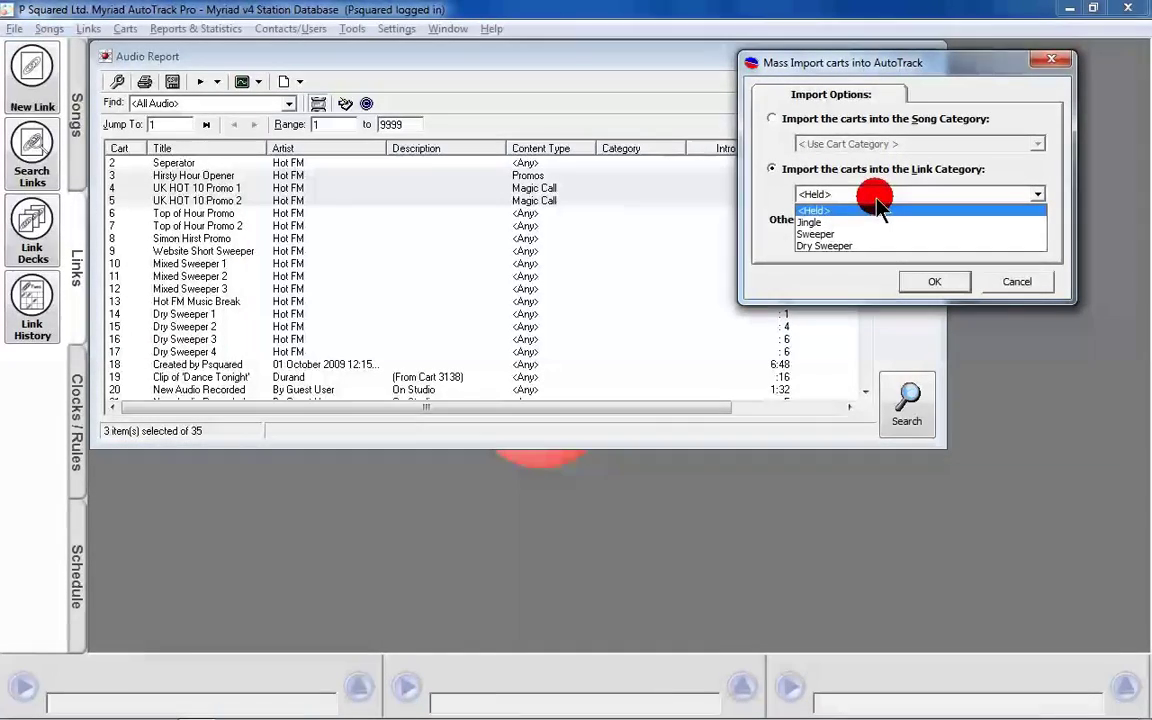
{"action": "left_click", "coordinate": [878, 206]}
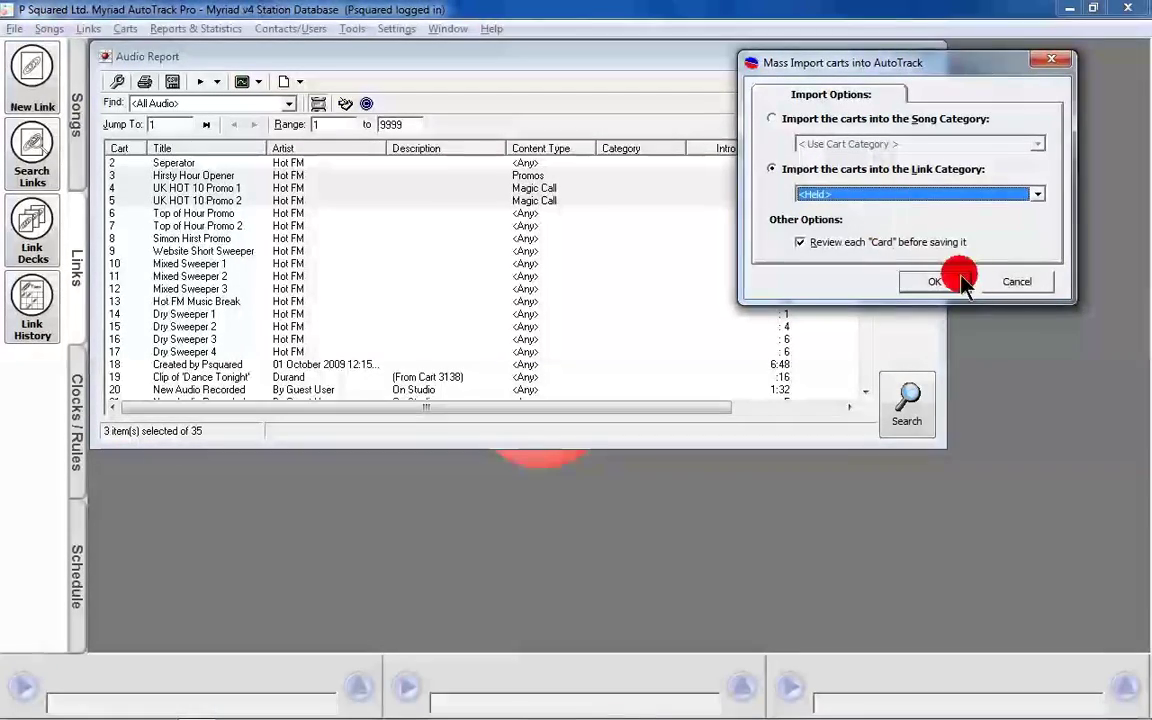
{"action": "left_click", "coordinate": [1027, 283]}
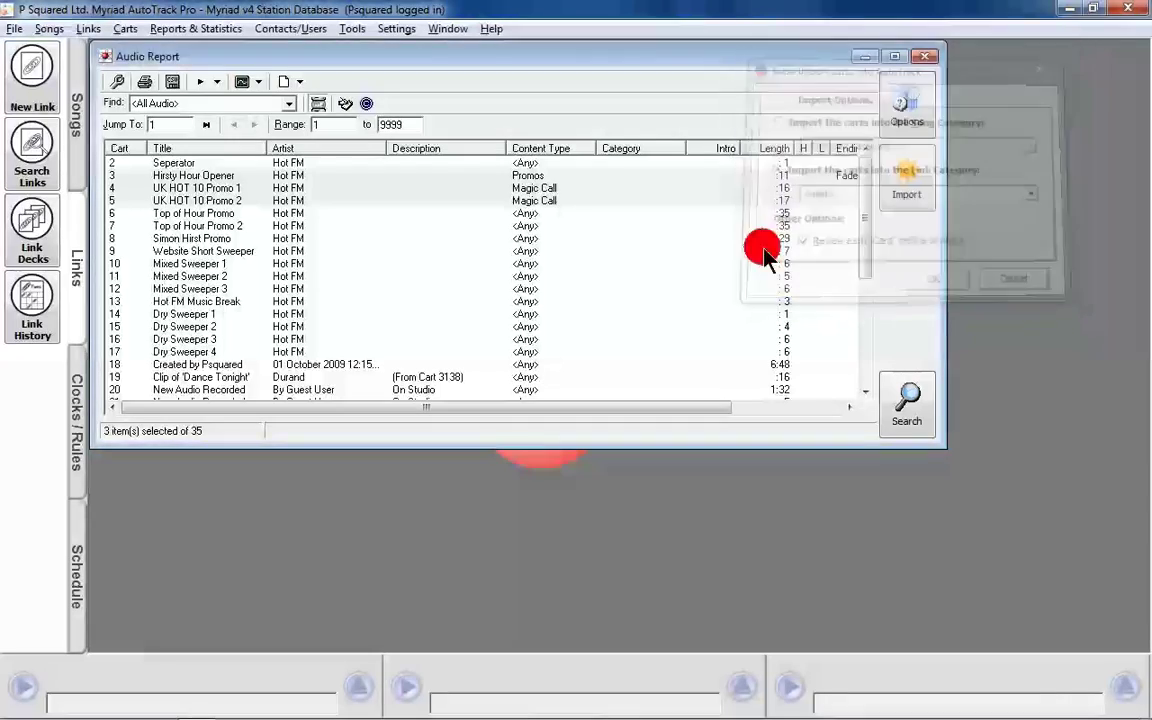
- Add a new Promos link category to the categories list
{"action": "left_click", "coordinate": [84, 30]}
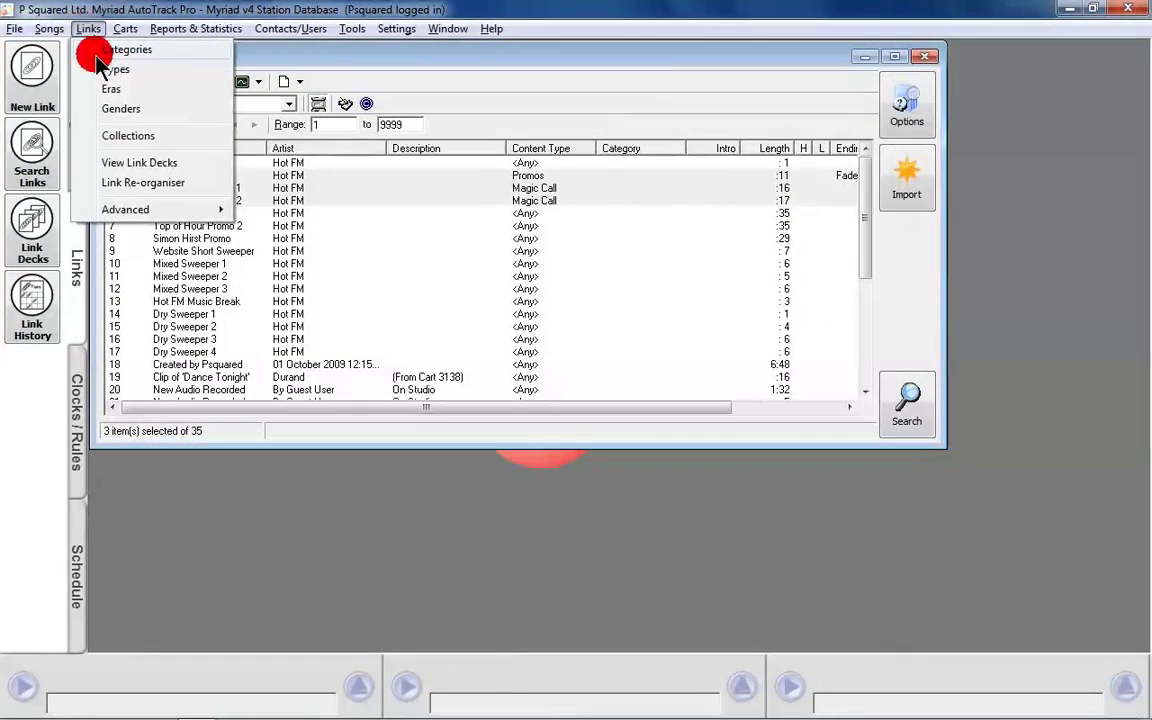
{"action": "left_click", "coordinate": [95, 49]}
{"action": "left_click", "coordinate": [224, 218]}
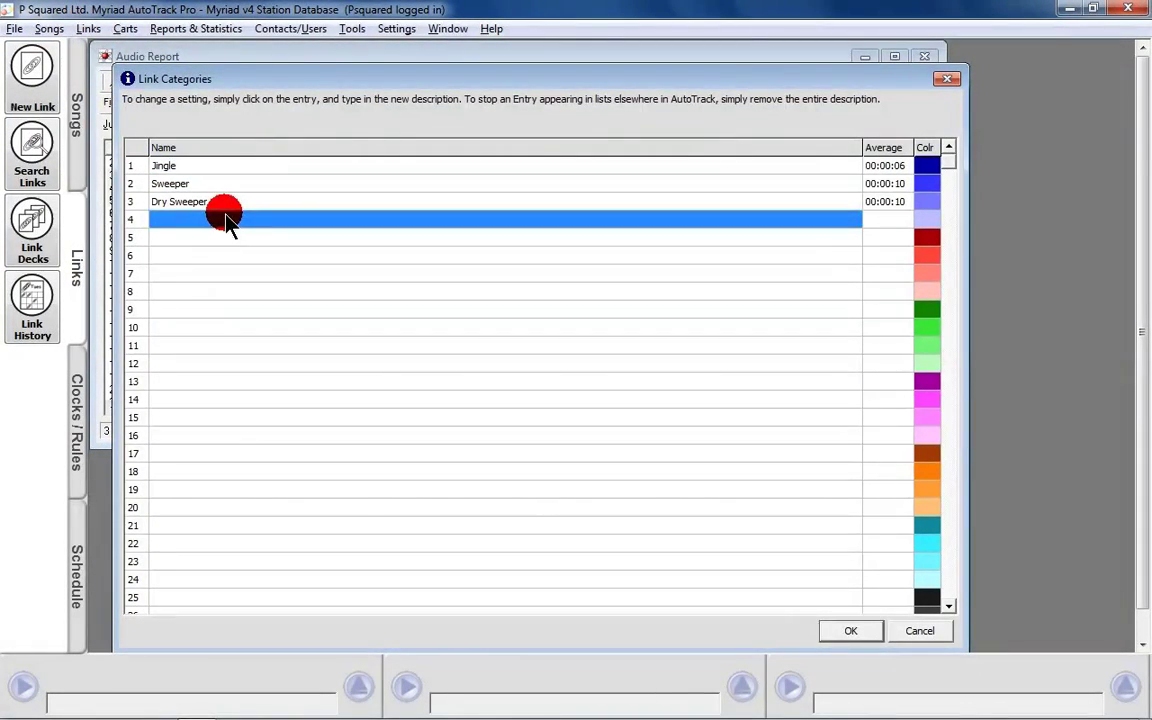
{"action": "type", "text": "Promos"}
{"action": "key", "text": "Return"}
{"action": "left_click", "coordinate": [833, 635]}
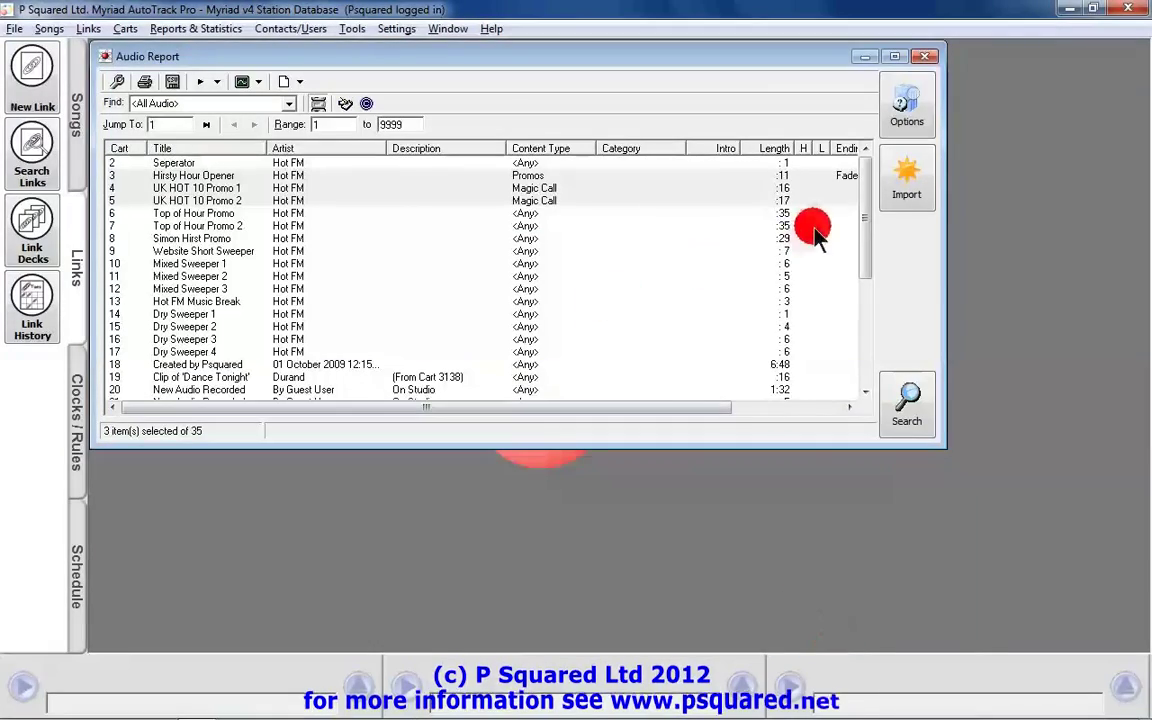
- Import the three carts into the Promos link category, reviewing each card
{"action": "left_click", "coordinate": [898, 198]}
{"action": "left_click", "coordinate": [856, 169]}
{"action": "left_click", "coordinate": [872, 194]}
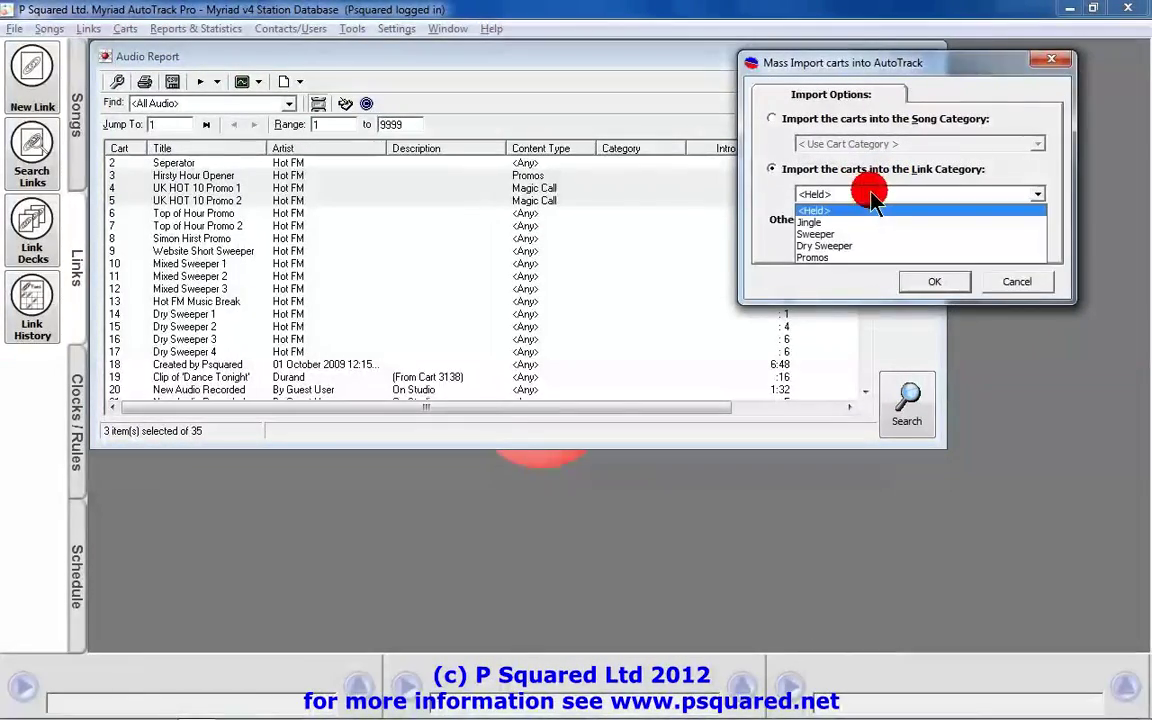
{"action": "left_click", "coordinate": [849, 257]}
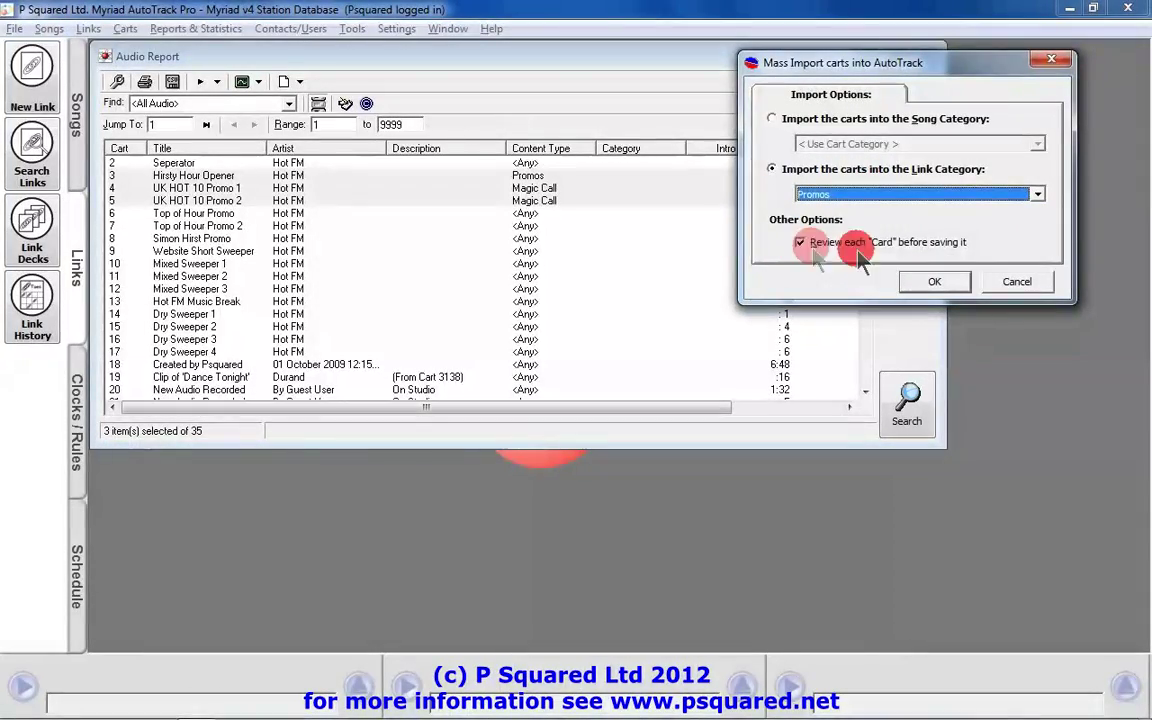
{"action": "left_click", "coordinate": [932, 283]}
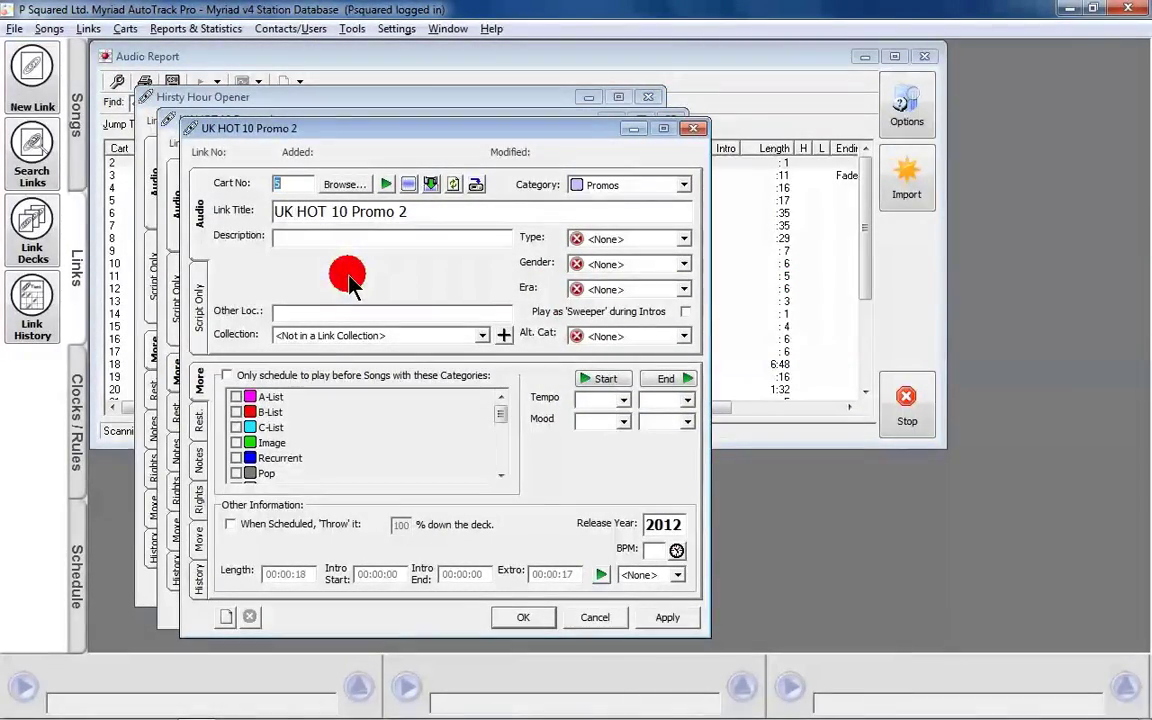
- Minimise the report, save the imported link cards, and update category average lengths
{"action": "left_click", "coordinate": [865, 56]}
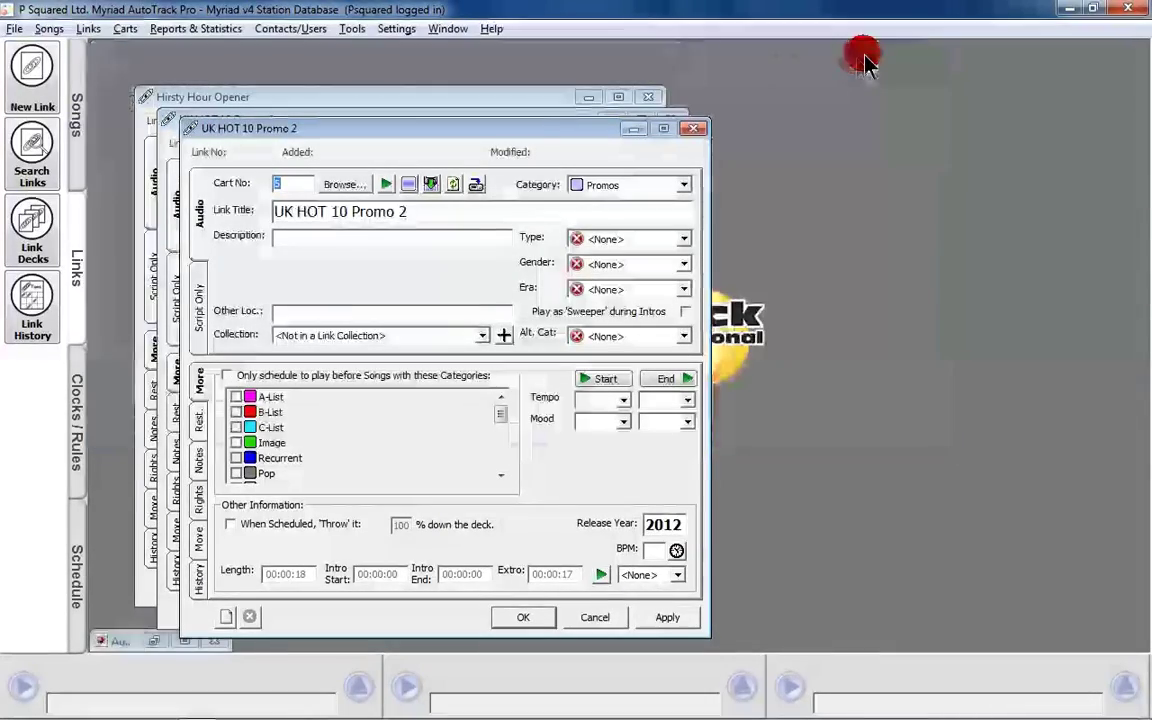
{"action": "left_click_drag", "start_coordinate": [517, 113], "coordinate": [520, 95]}
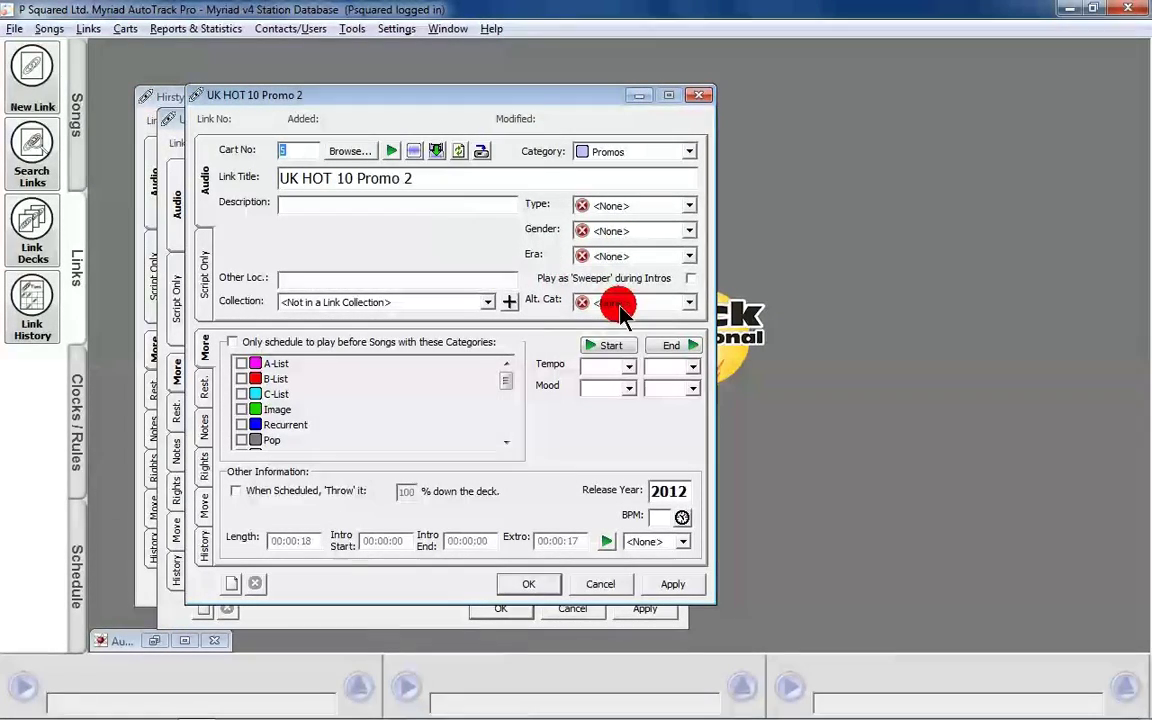
{"action": "left_click", "coordinate": [653, 302]}
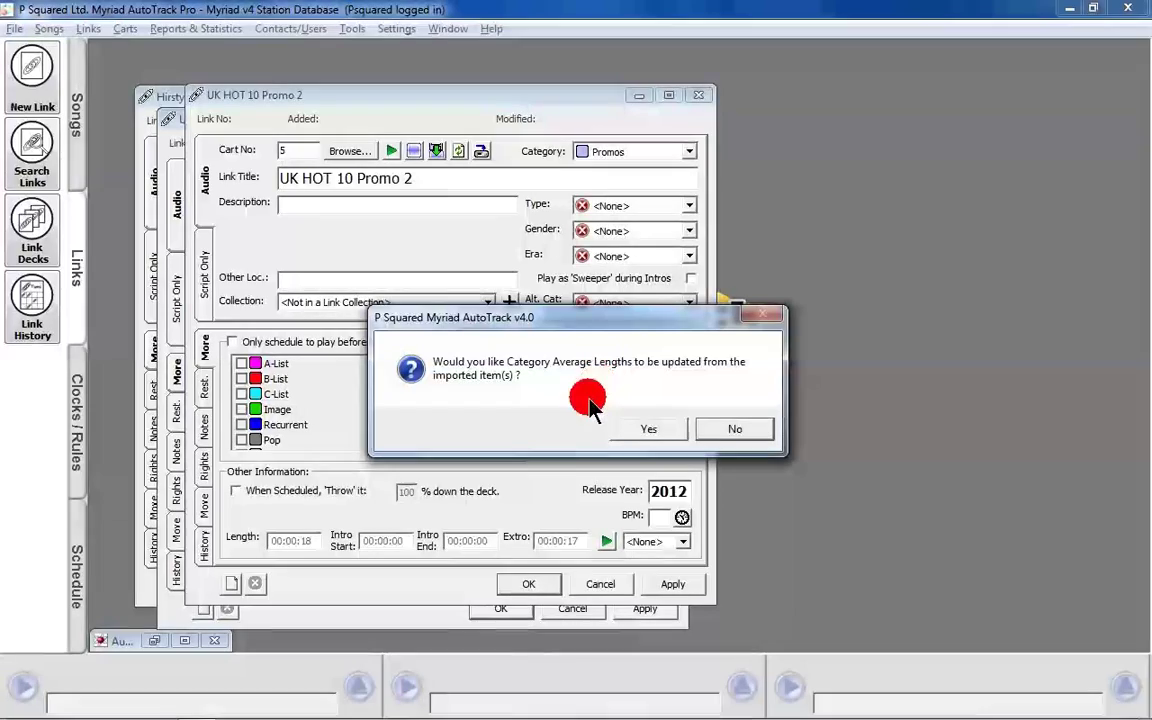
{"action": "left_click", "coordinate": [642, 428]}
{"action": "left_click", "coordinate": [745, 443]}
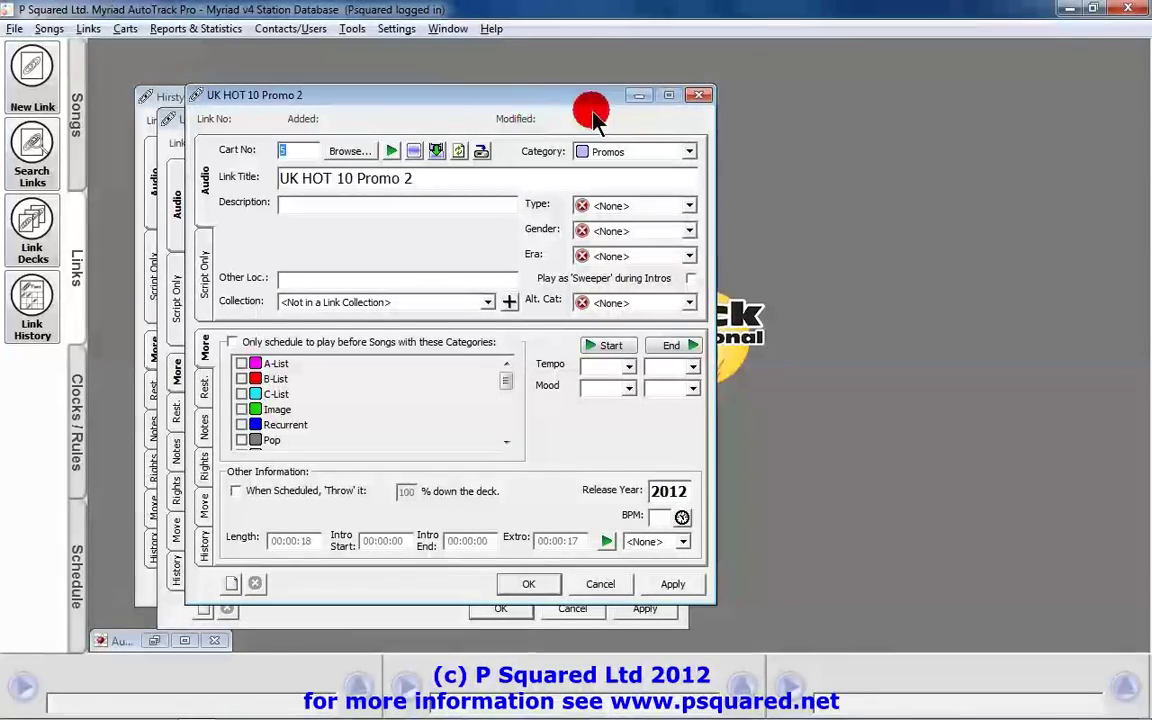
- Create a UK HOT 10 link collection with 'Search entire Collection' enabled
{"action": "left_click", "coordinate": [512, 304]}
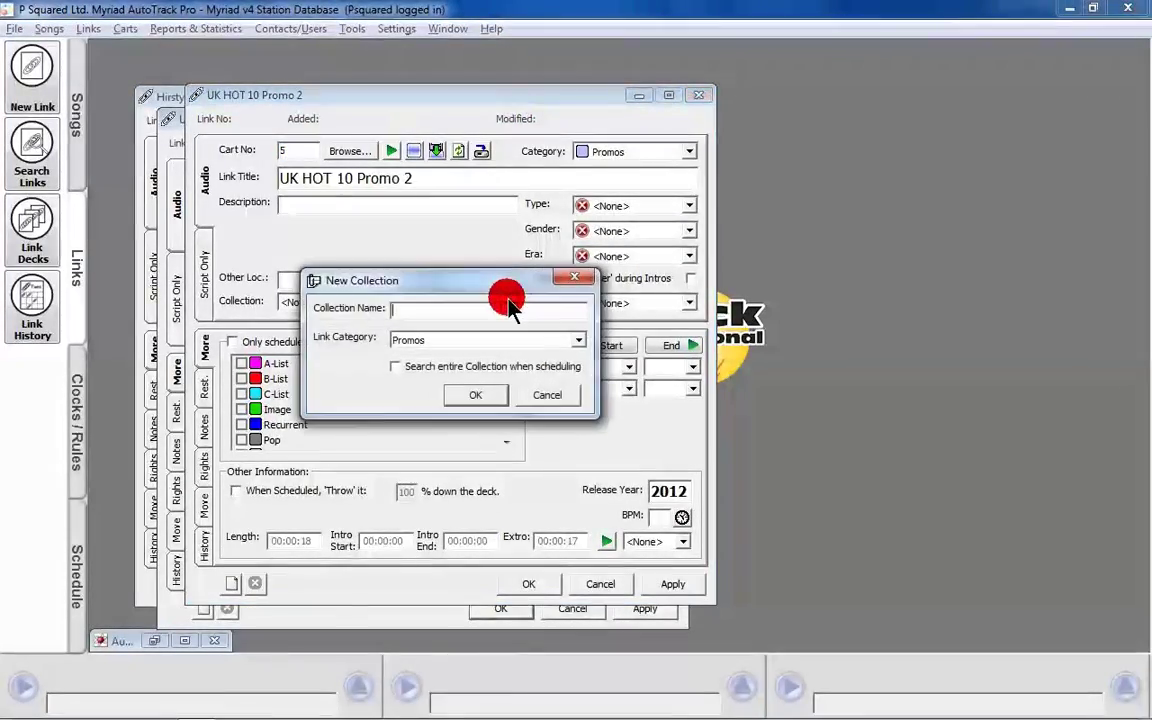
{"action": "type", "text": "UK HOT"}
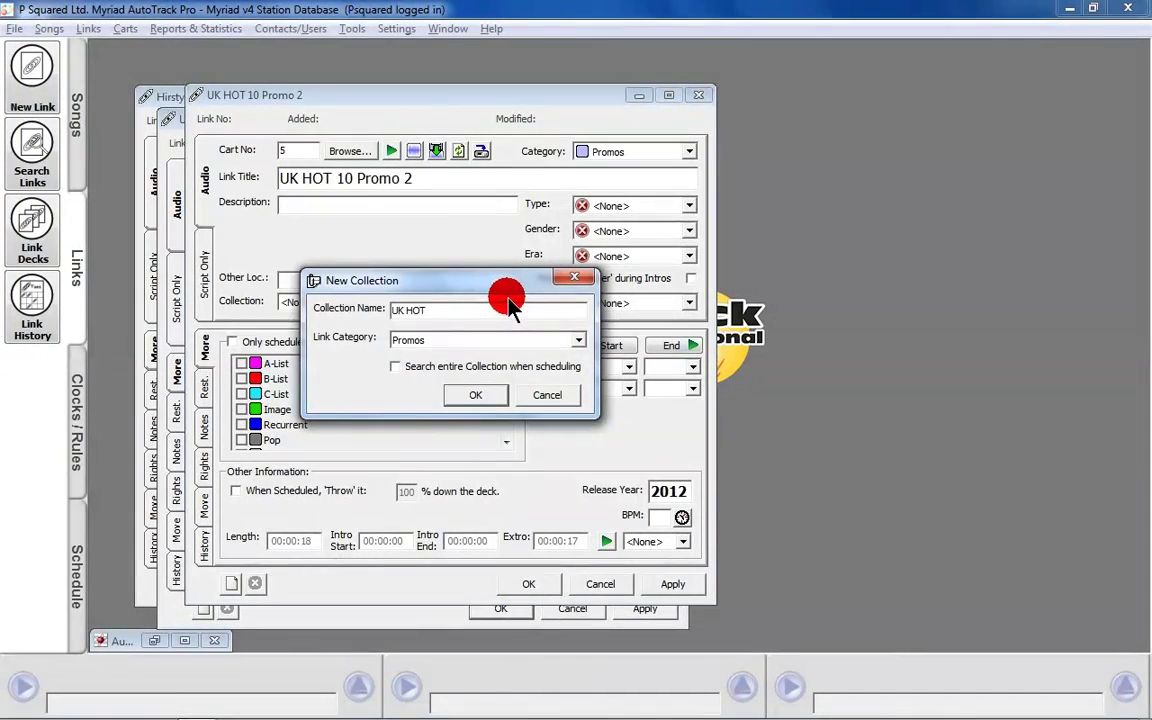
{"action": "type", "text": " 10"}
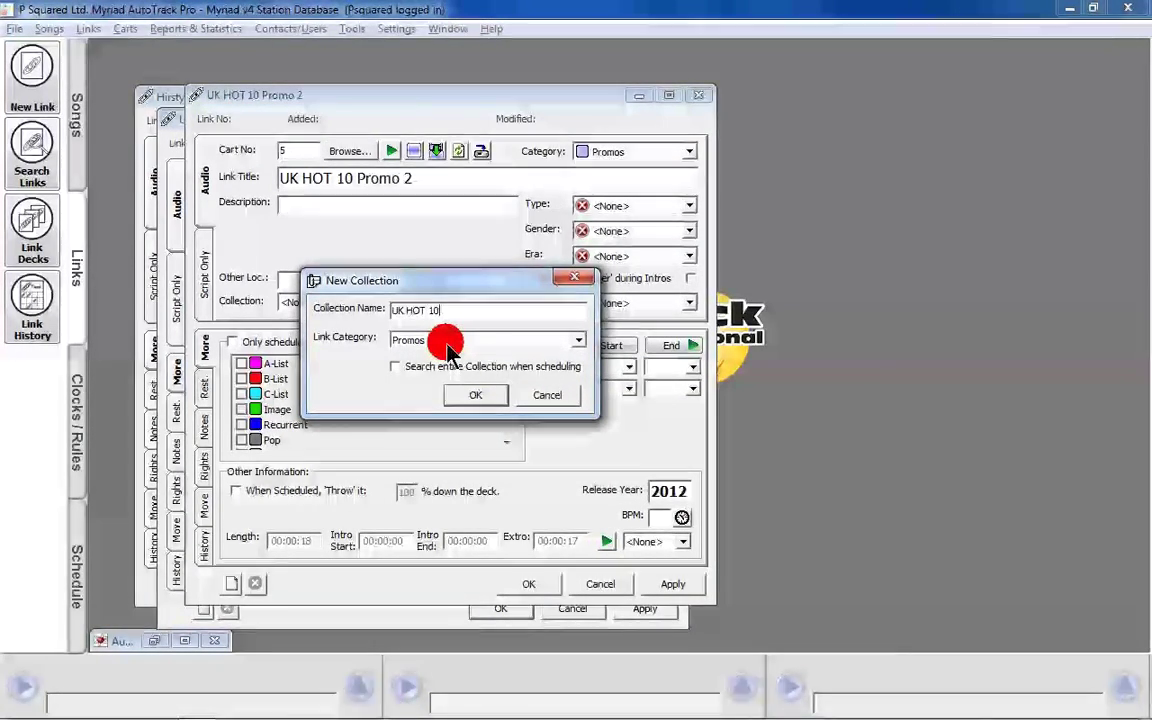
{"action": "left_click", "coordinate": [393, 367]}
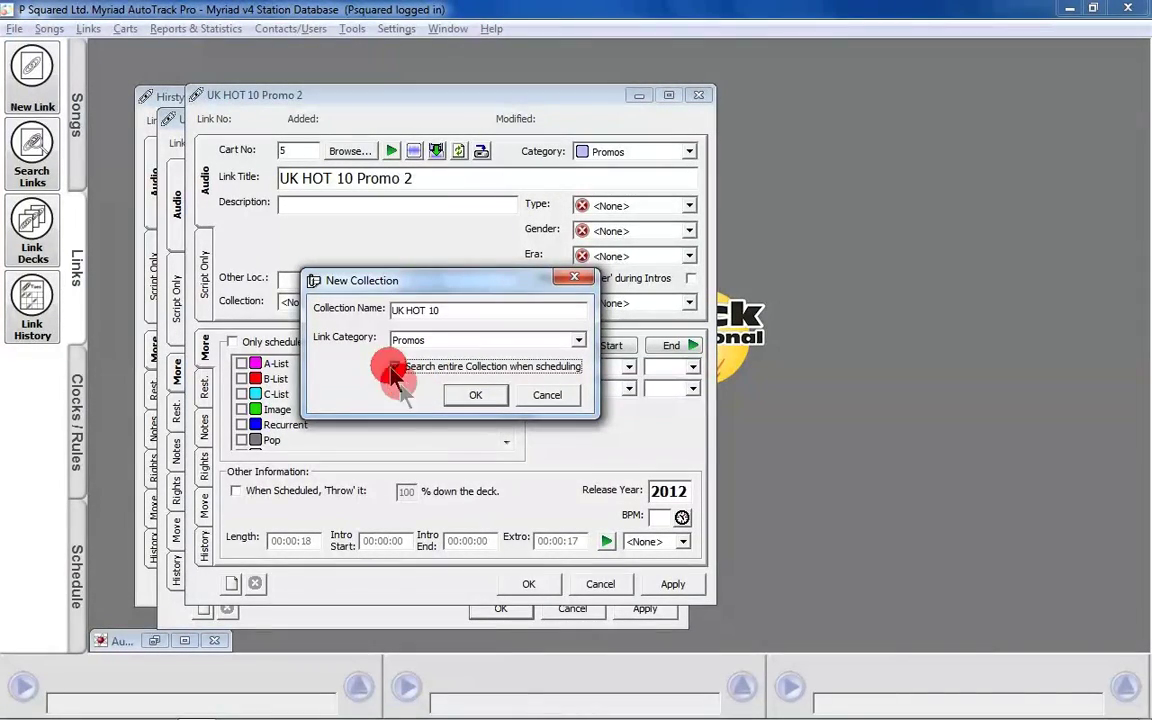
{"action": "left_click", "coordinate": [474, 397]}
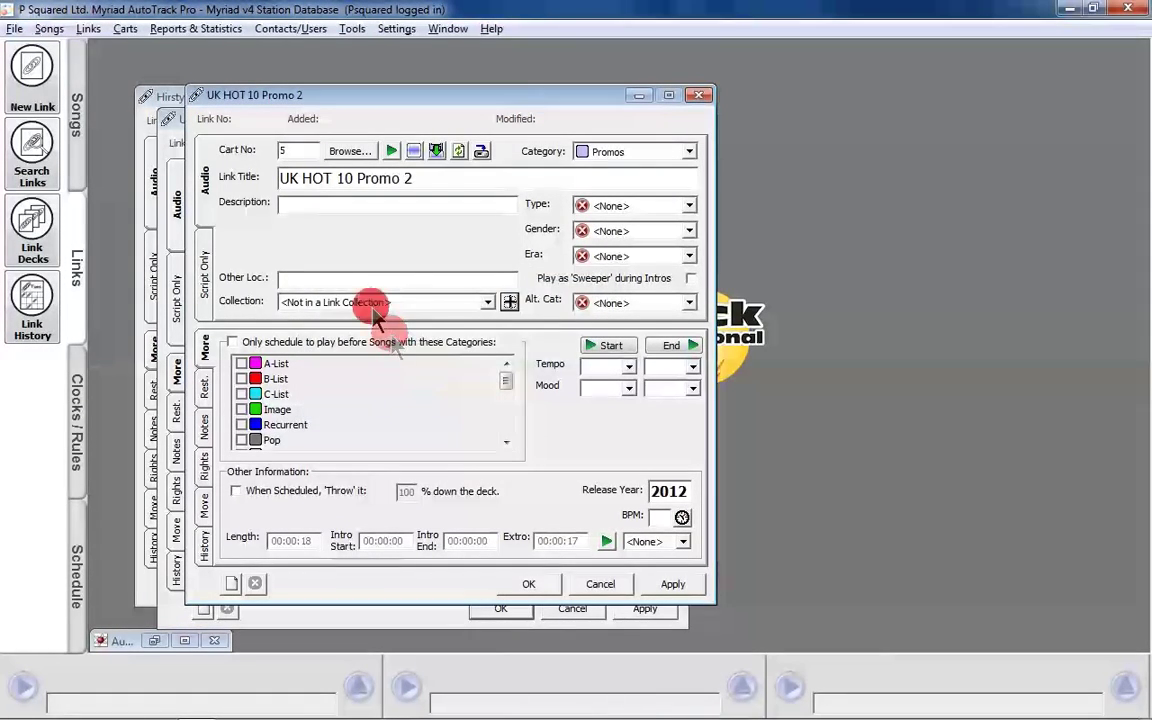
- Assign the UK HOT 10 Promo 2 card to the UK HOT 10 collection, fade type none
{"action": "left_click", "coordinate": [505, 303]}
{"action": "left_click", "coordinate": [455, 318]}
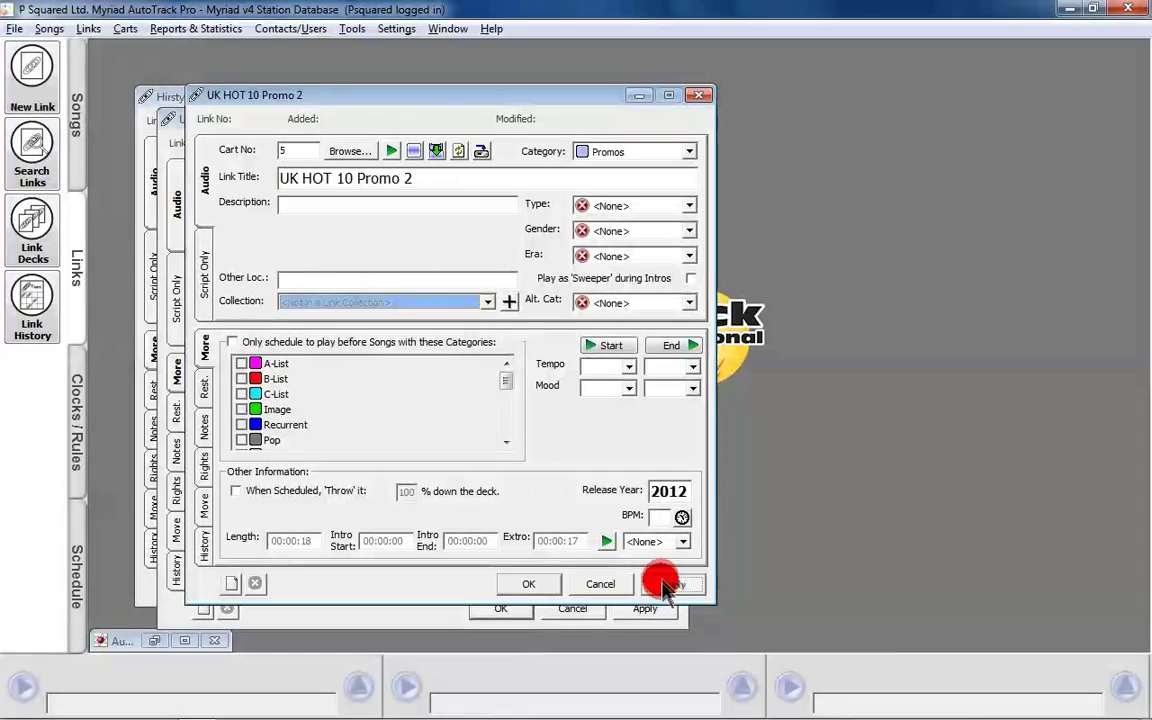
{"action": "left_click", "coordinate": [665, 583]}
{"action": "left_click", "coordinate": [498, 302]}
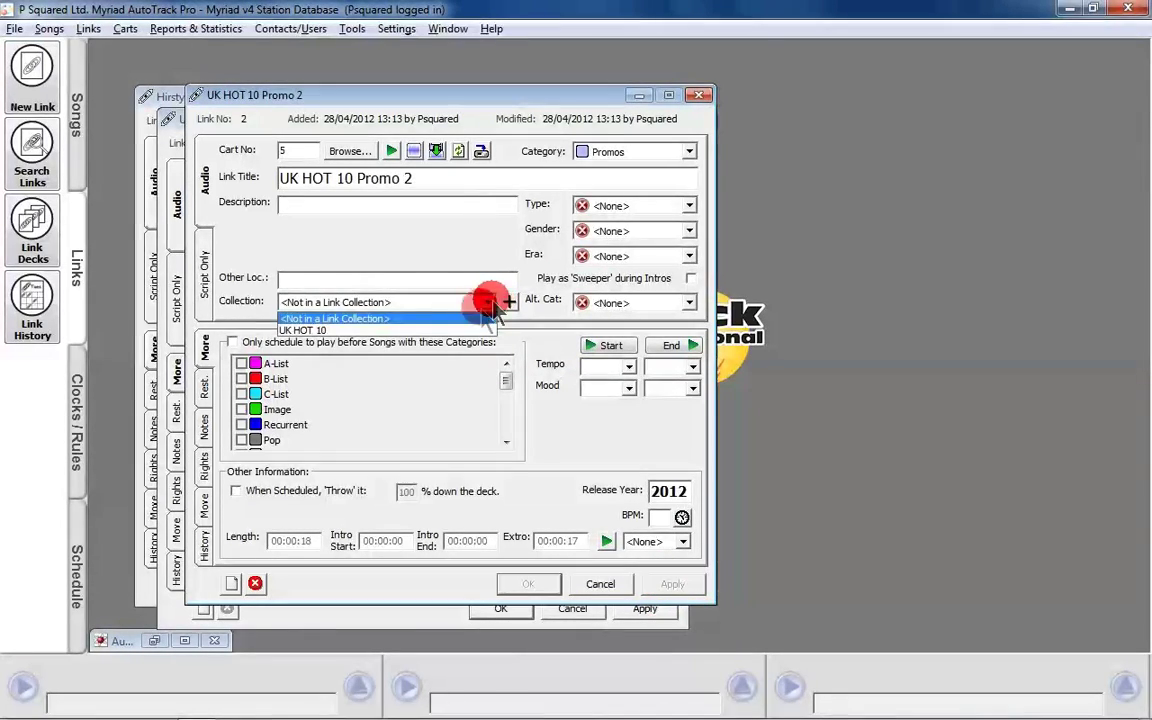
{"action": "left_click", "coordinate": [464, 323]}
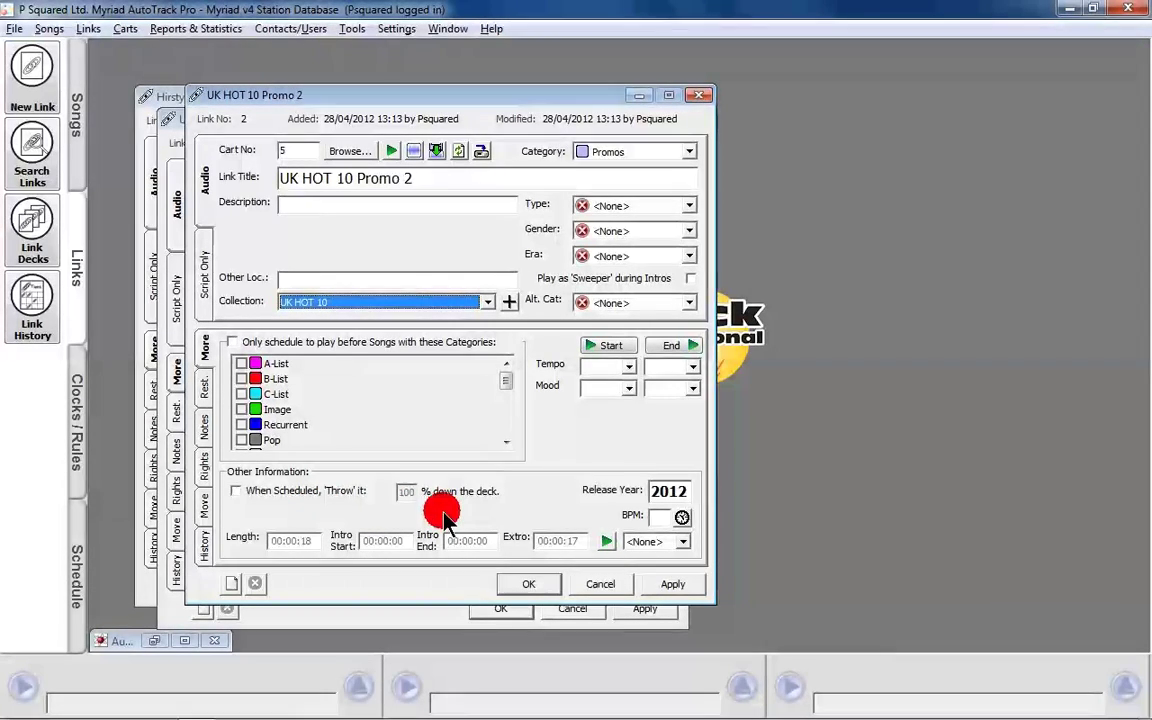
{"action": "left_click", "coordinate": [665, 545]}
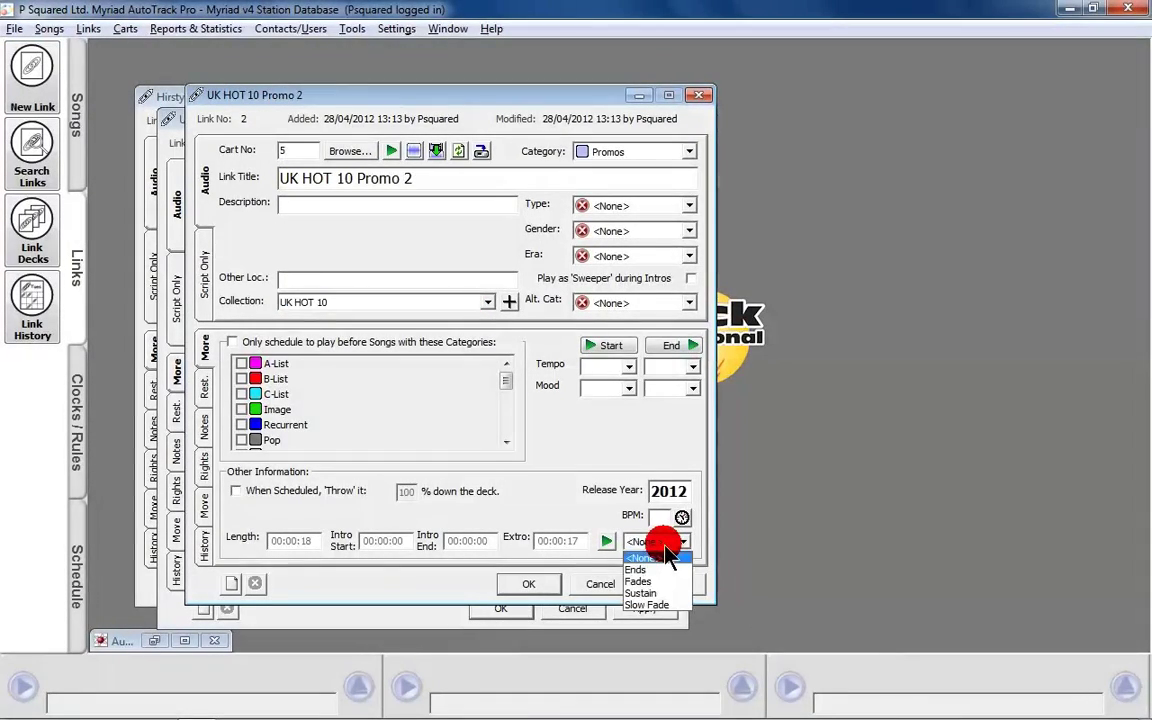
{"action": "left_click", "coordinate": [668, 555]}
- Keep alternate category as none and apply the hotlist blocking hours 0–3 and 23 daily
{"action": "left_click", "coordinate": [202, 388]}
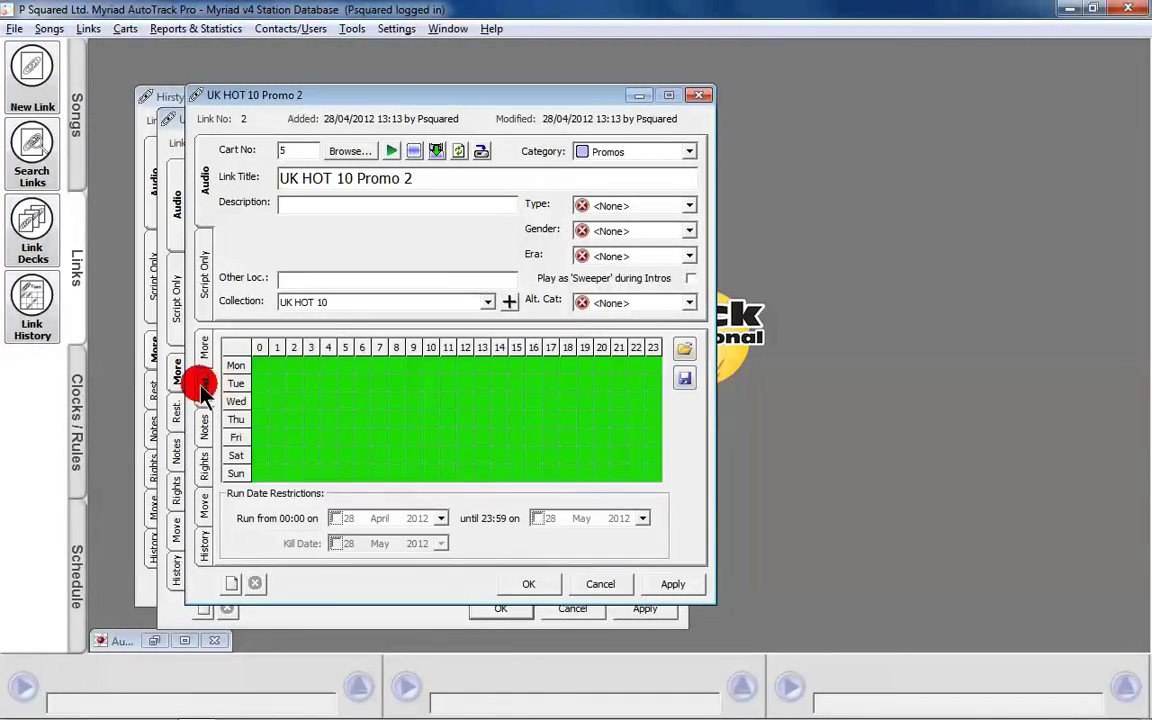
{"action": "left_click", "coordinate": [206, 432]}
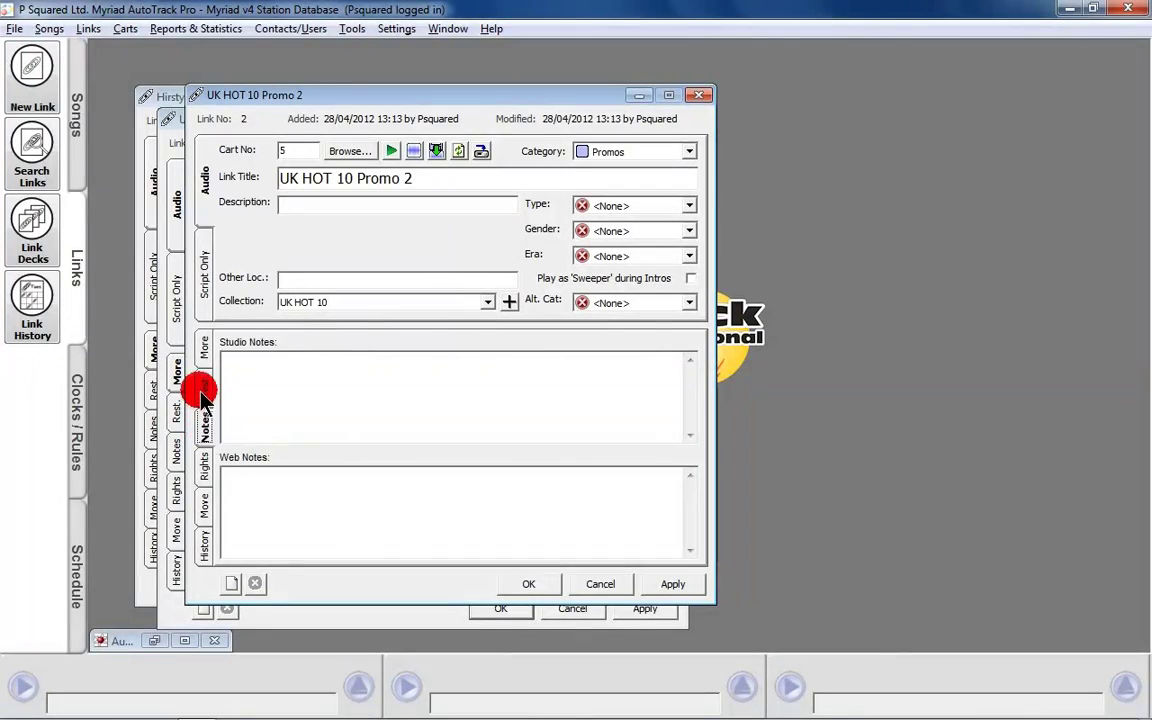
{"action": "left_click", "coordinate": [200, 390]}
{"action": "left_click", "coordinate": [689, 302]}
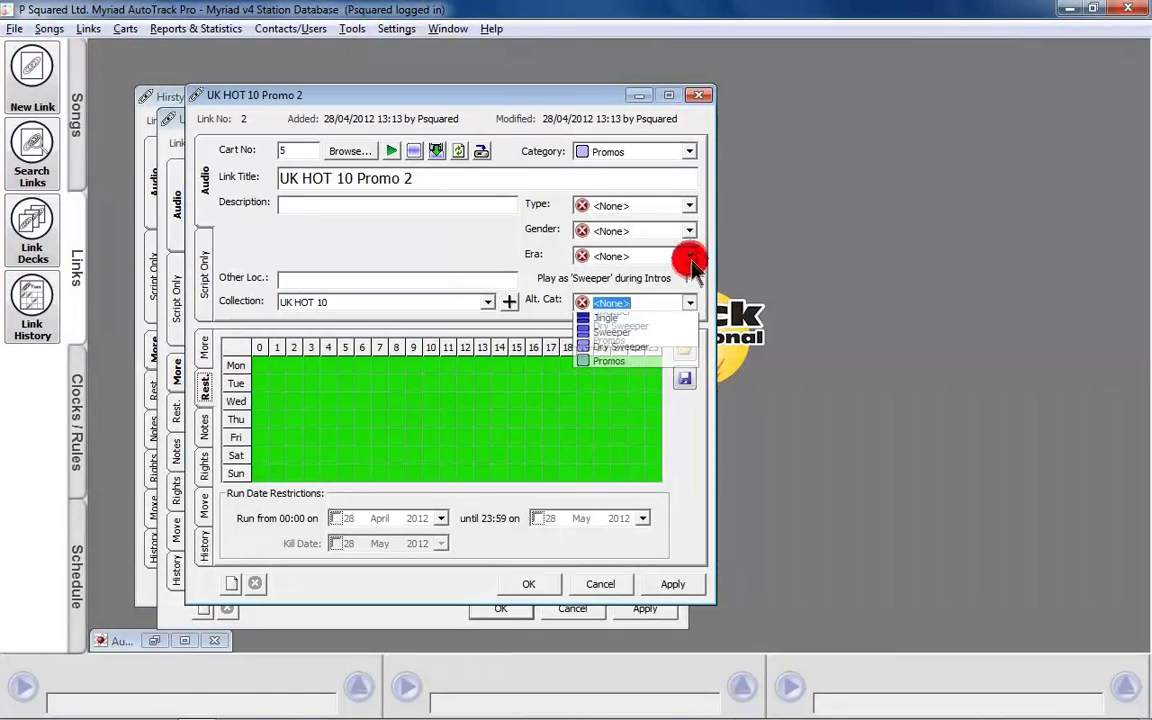
{"action": "left_click", "coordinate": [692, 288]}
{"action": "left_click", "coordinate": [684, 346]}
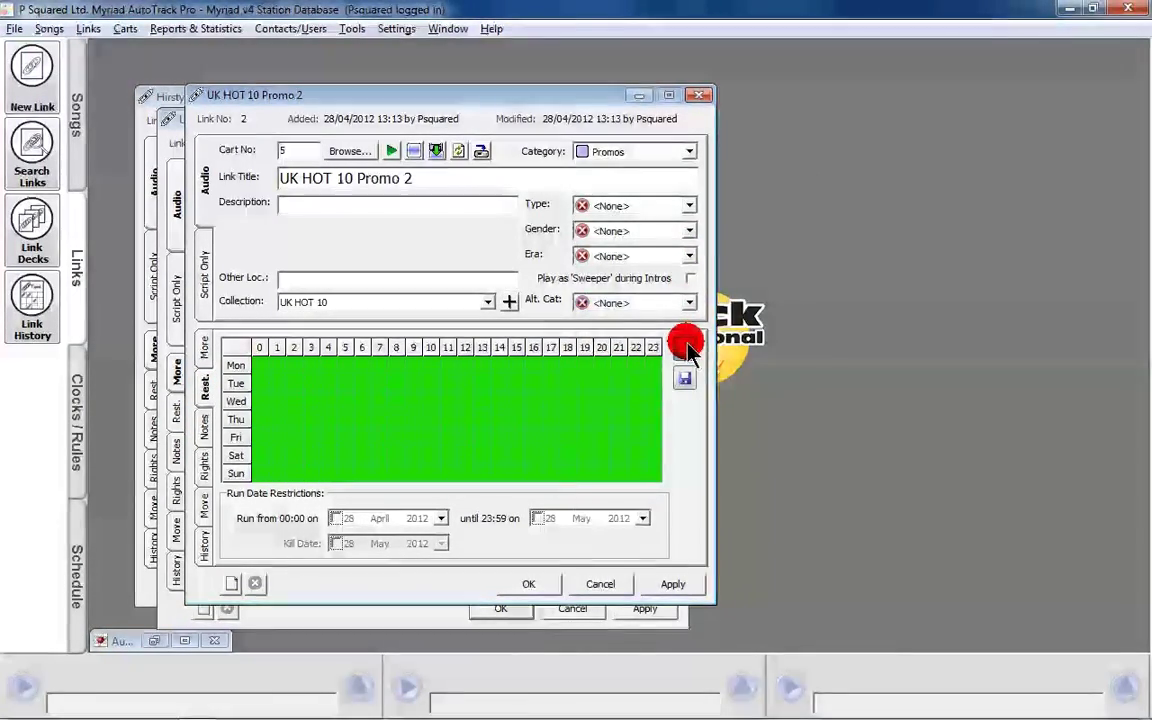
{"action": "left_click", "coordinate": [679, 509]}
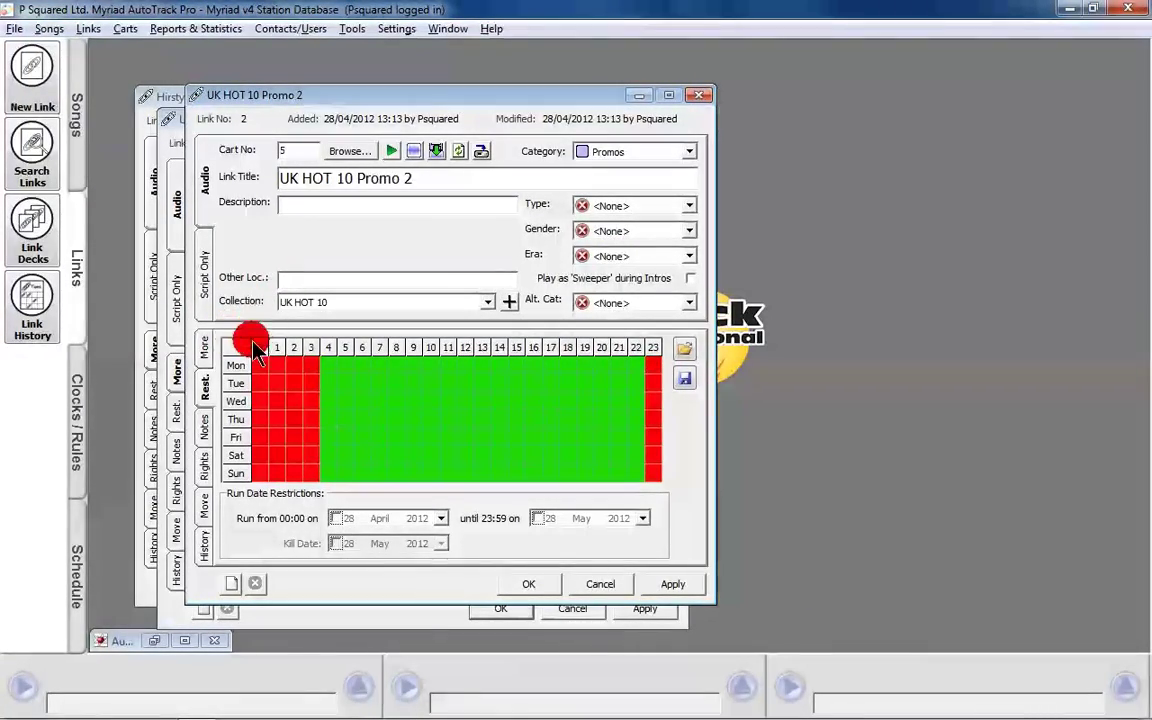
- Review UK HOT 10 Promo 2's notes, rights, move-date schedule and play history
{"action": "left_click", "coordinate": [205, 425]}
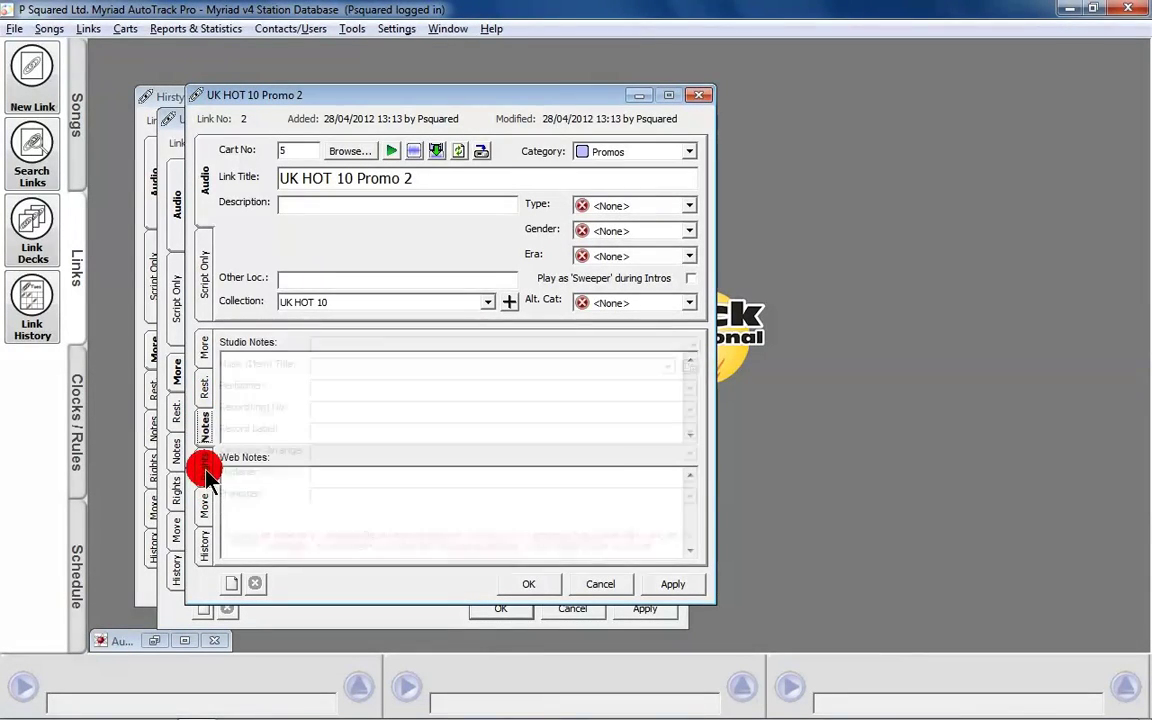
{"action": "left_click", "coordinate": [201, 472]}
{"action": "left_click", "coordinate": [201, 492]}
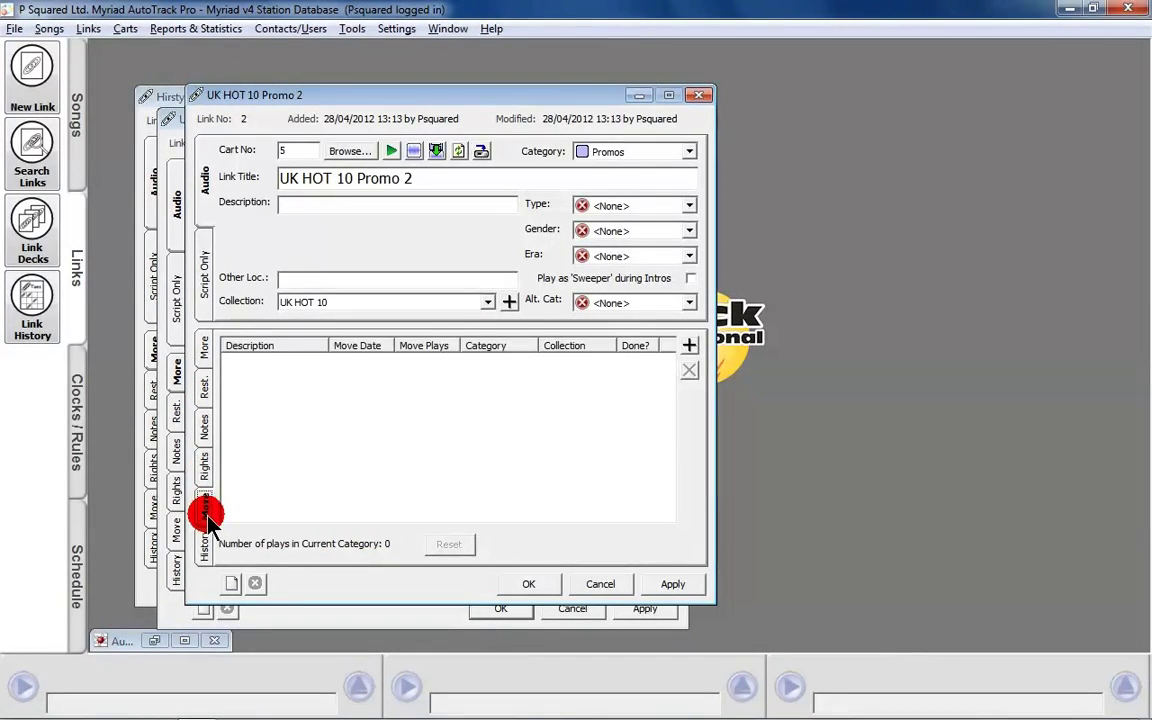
{"action": "left_click", "coordinate": [204, 545]}
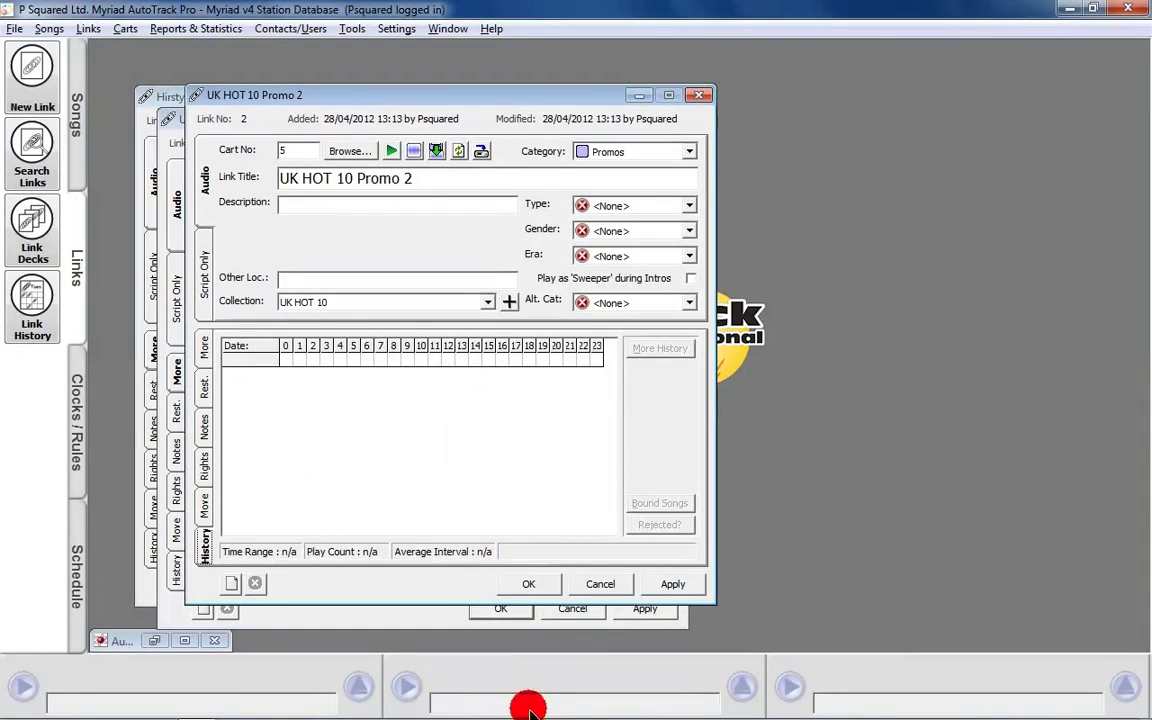
- Save and close UK HOT 10 Promo 2, returning to UK HOT 10 Promo 1
{"action": "left_click", "coordinate": [529, 586]}
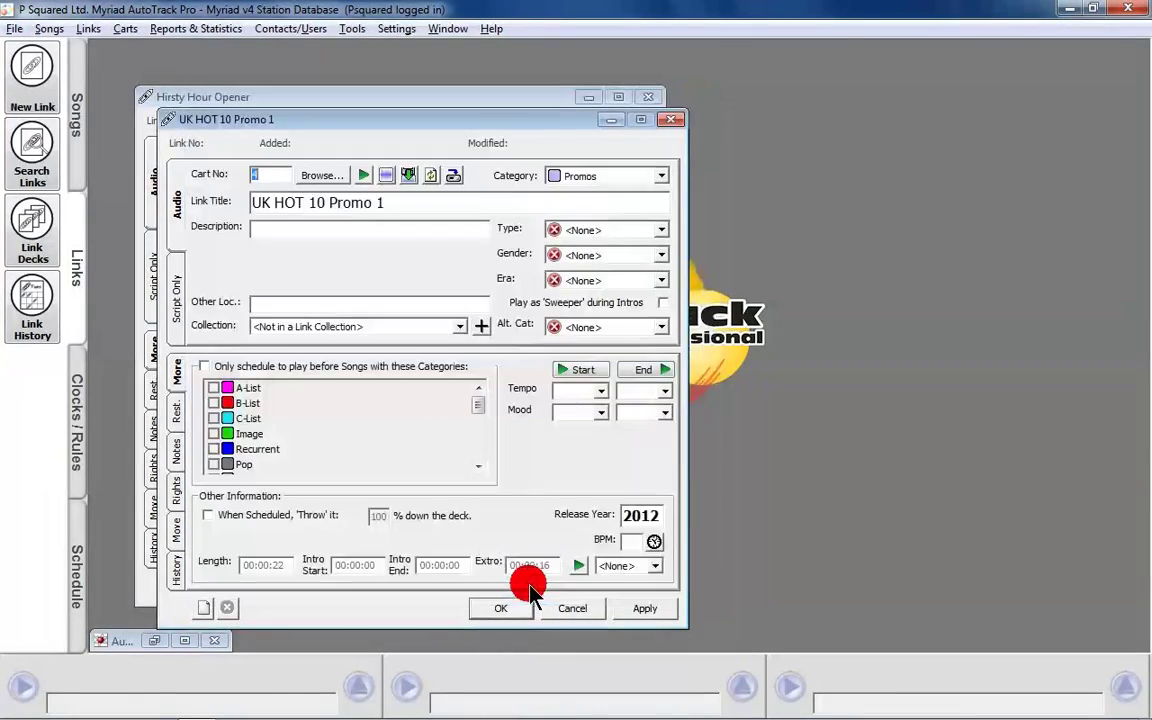
{"action": "left_click", "coordinate": [466, 328]}
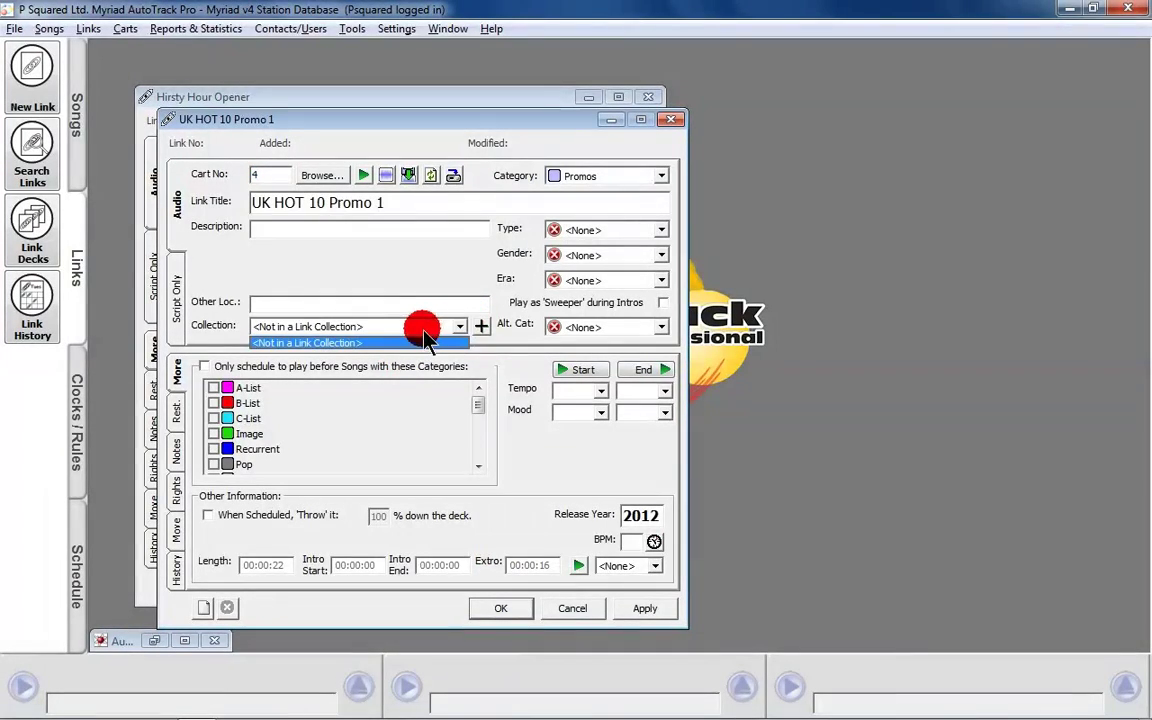
{"action": "left_click", "coordinate": [460, 336]}
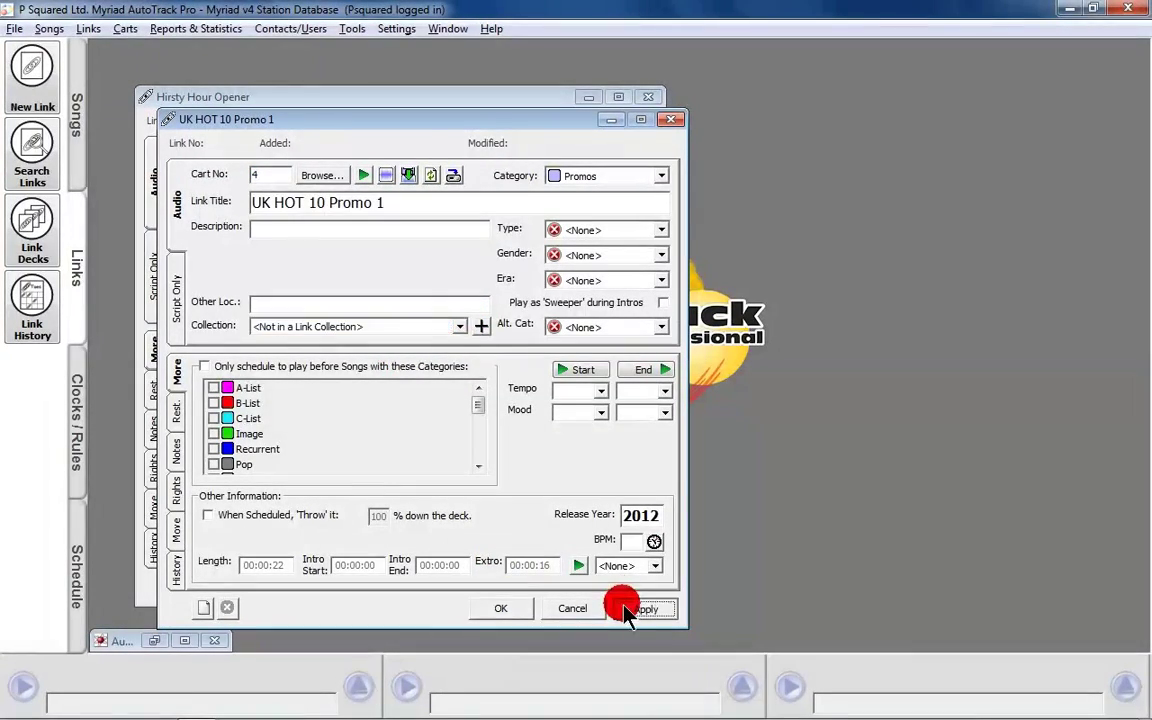
- Put UK HOT 10 Promo 1 in the UK HOT 10 collection, then save and close it
{"action": "left_click", "coordinate": [625, 607]}
{"action": "left_click", "coordinate": [459, 330]}
{"action": "left_click", "coordinate": [458, 348]}
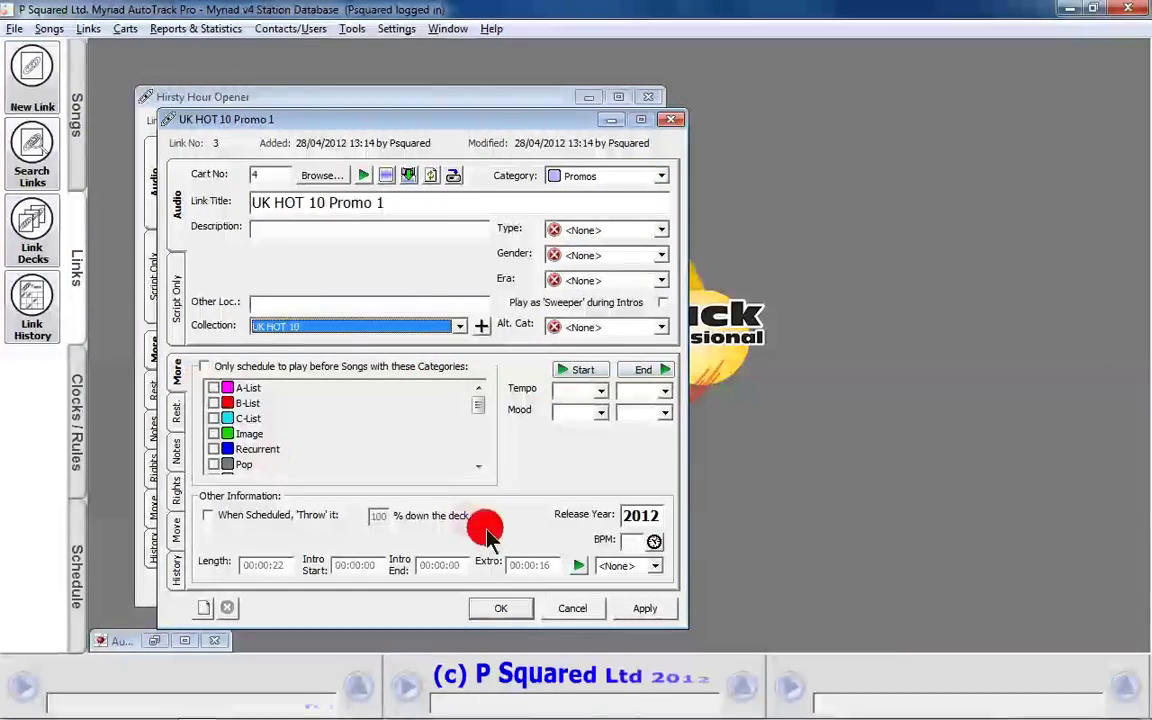
{"action": "left_click", "coordinate": [498, 608]}
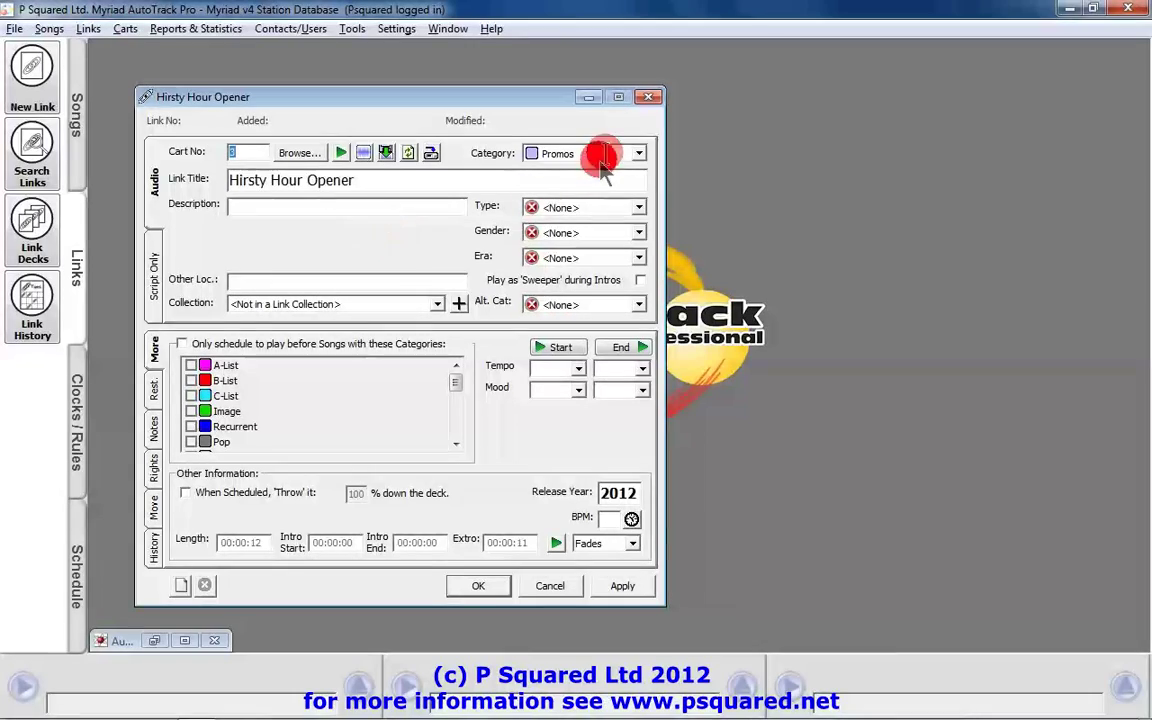
- Make Hirsty Hour Opener a Jingle and block hours 0–6 and 11–23 every day
{"action": "left_click", "coordinate": [634, 154]}
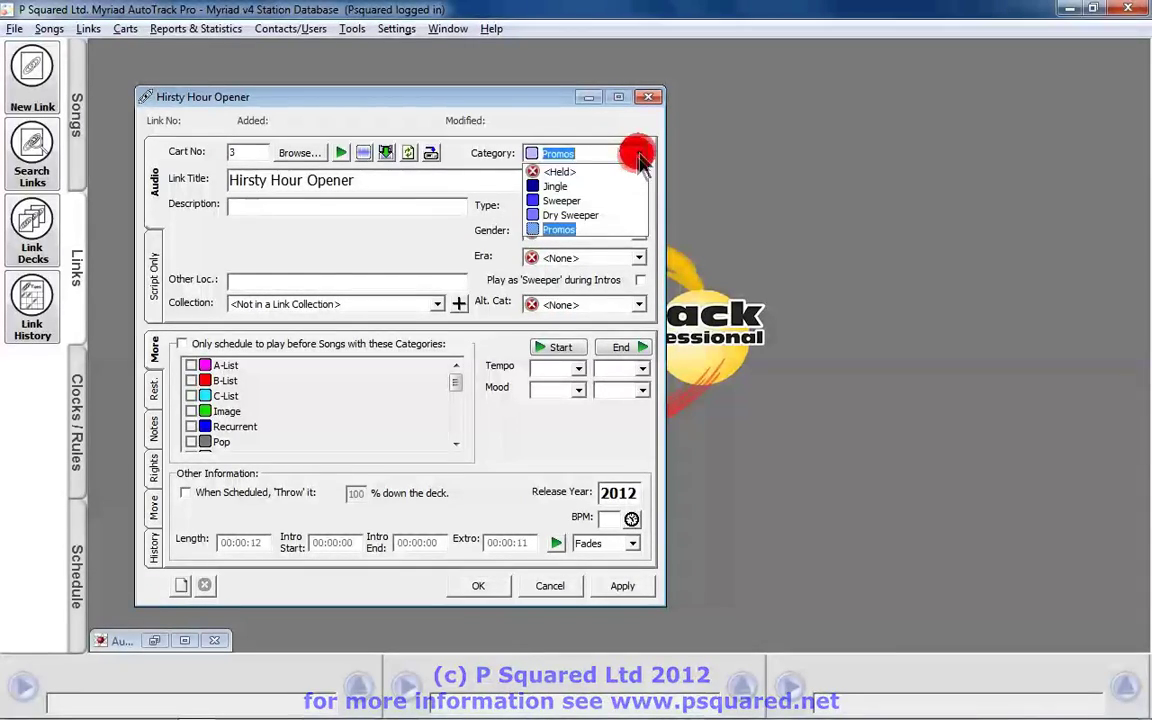
{"action": "left_click", "coordinate": [555, 186]}
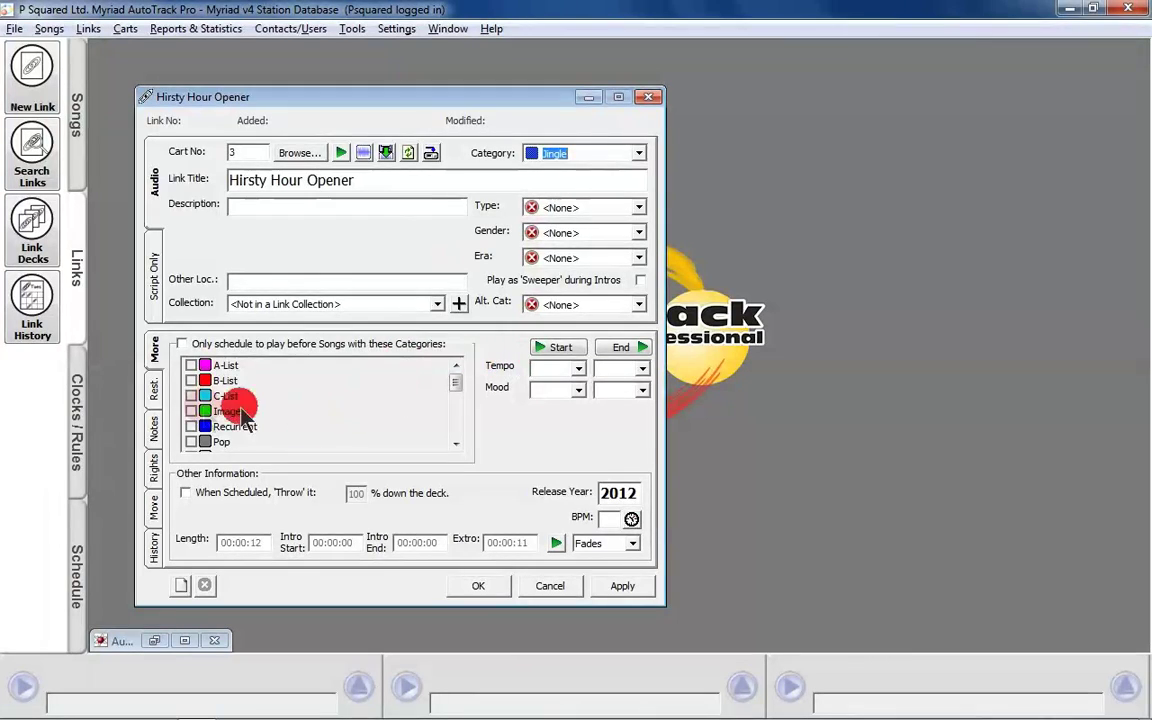
{"action": "left_click", "coordinate": [153, 395]}
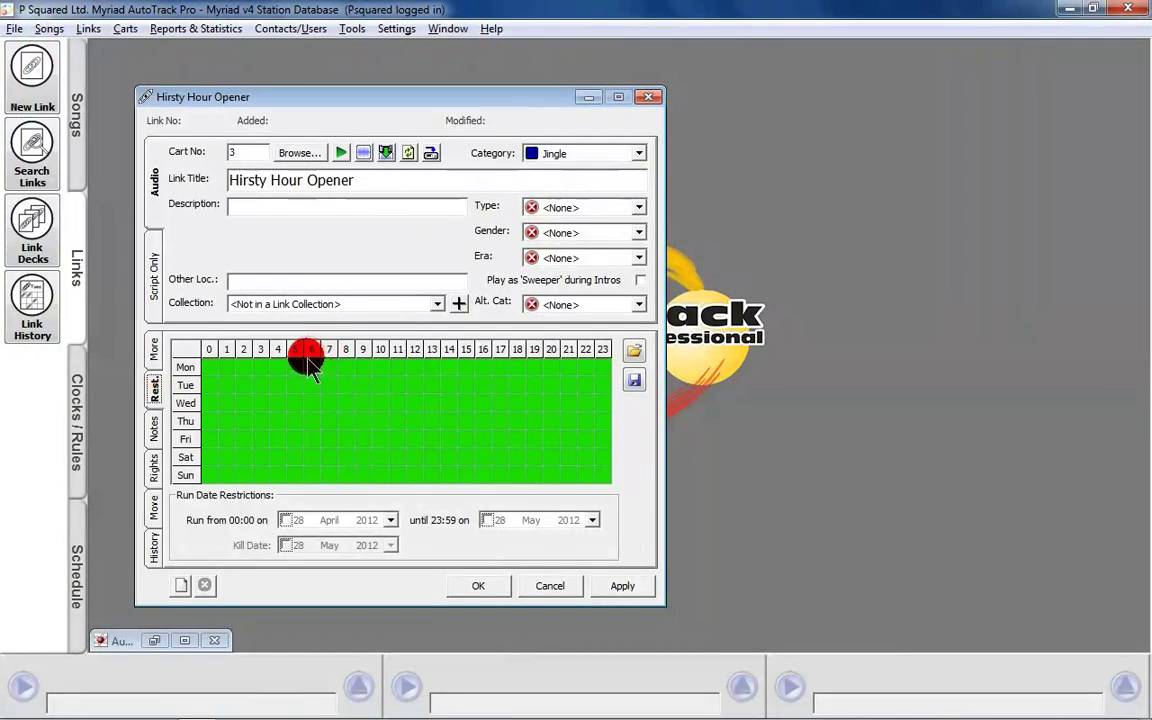
{"action": "left_click_drag", "start_coordinate": [313, 358], "coordinate": [211, 352]}
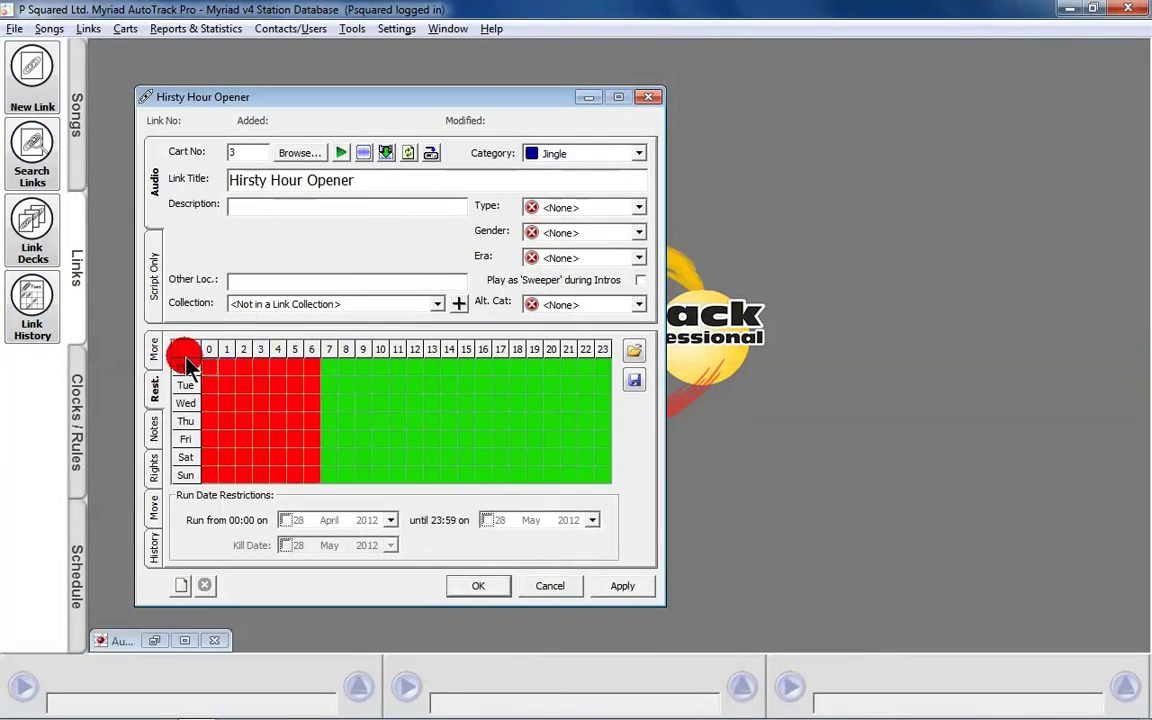
{"action": "left_click_drag", "start_coordinate": [398, 355], "coordinate": [630, 358]}
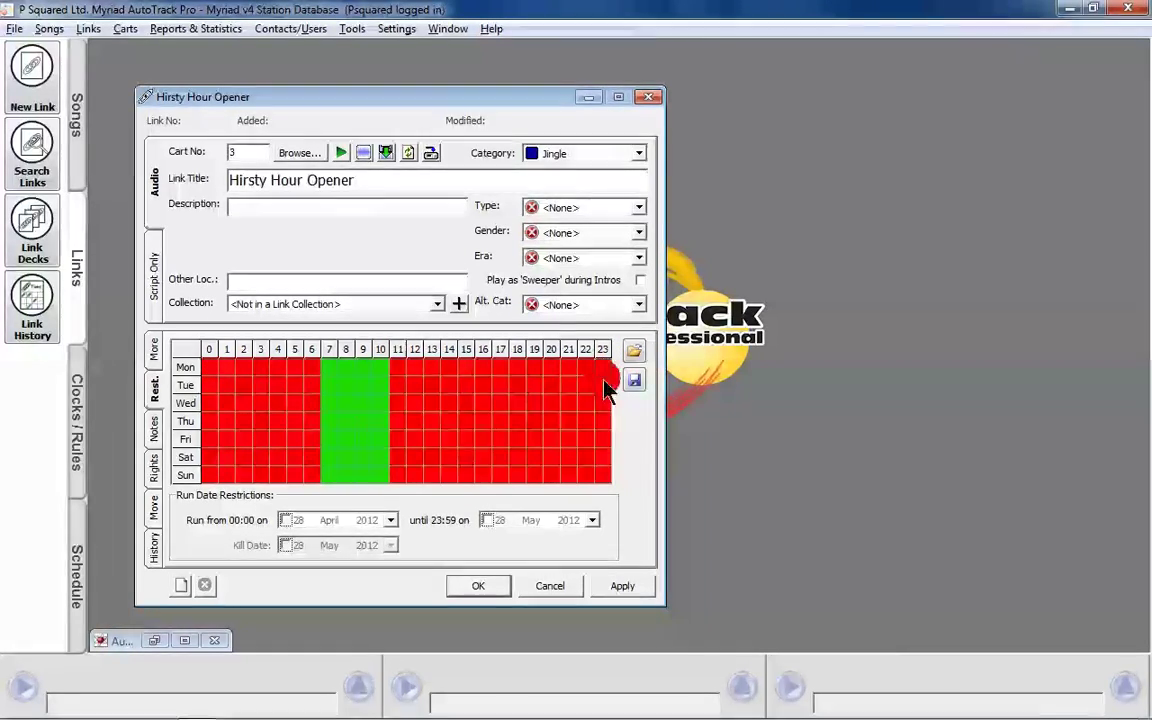
- Save the restriction pattern as the 'Breakfast' hotlist, then save and close the link
{"action": "left_click", "coordinate": [636, 382]}
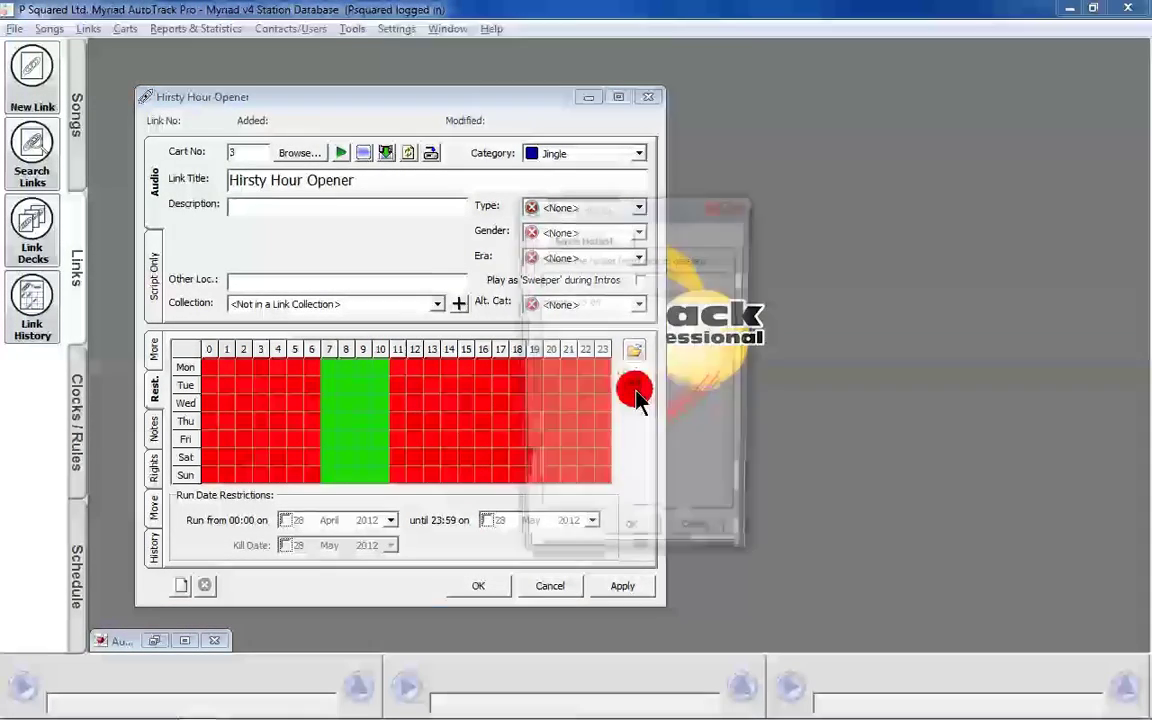
{"action": "type", "text": "Breaf"}
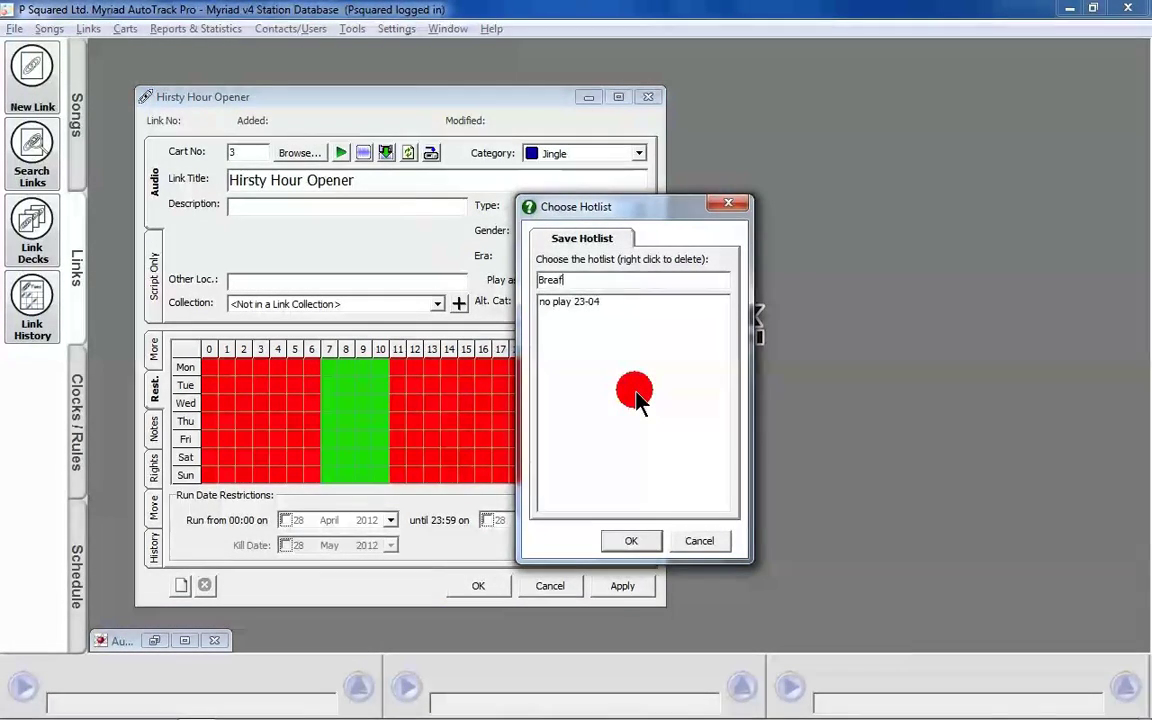
{"action": "key", "text": "BackSpace"}
{"action": "type", "text": "kfast"}
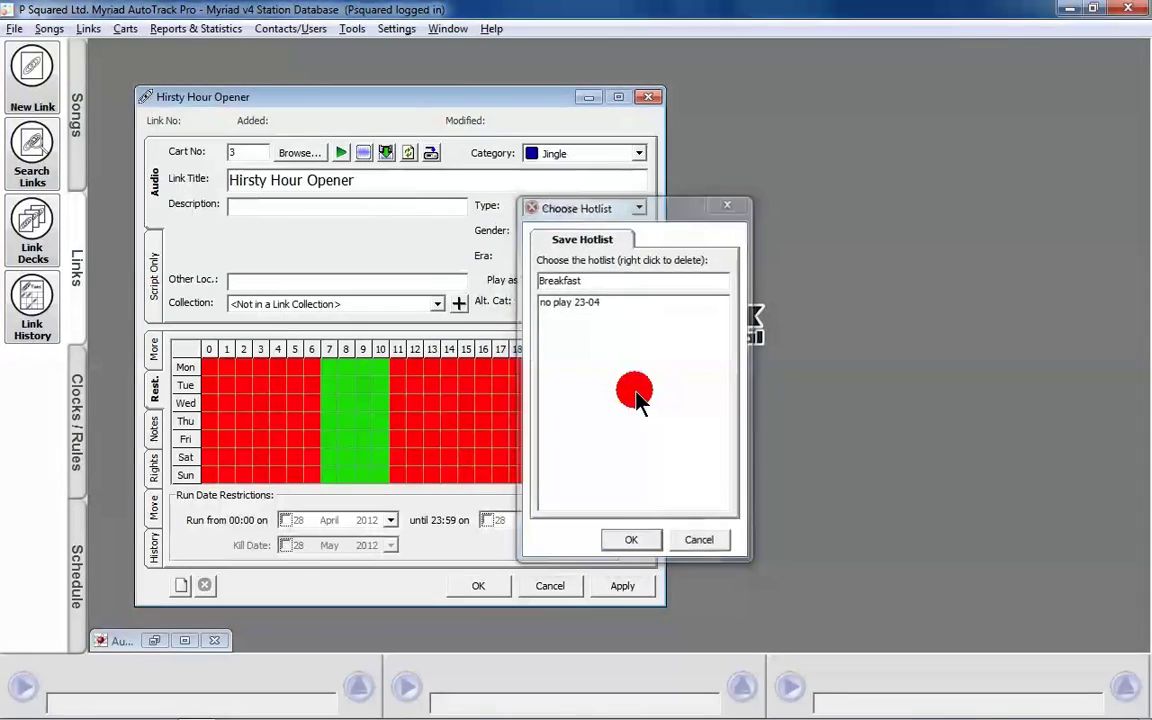
{"action": "key", "text": "Return"}
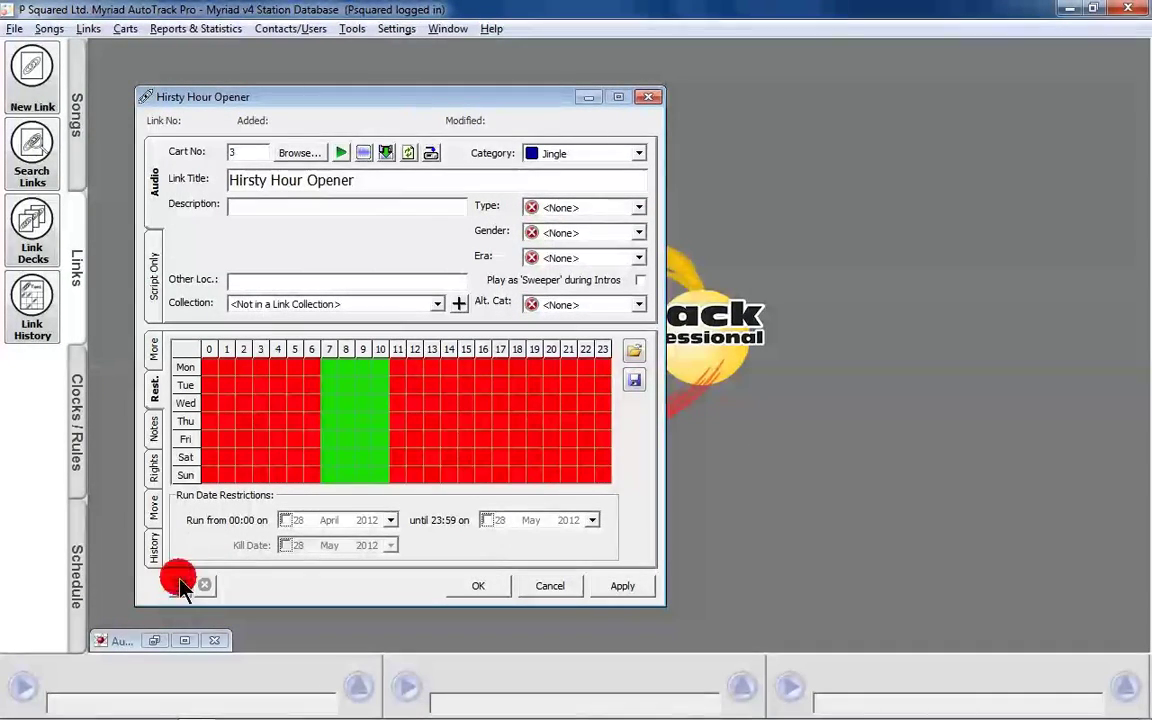
{"action": "left_click", "coordinate": [478, 587]}
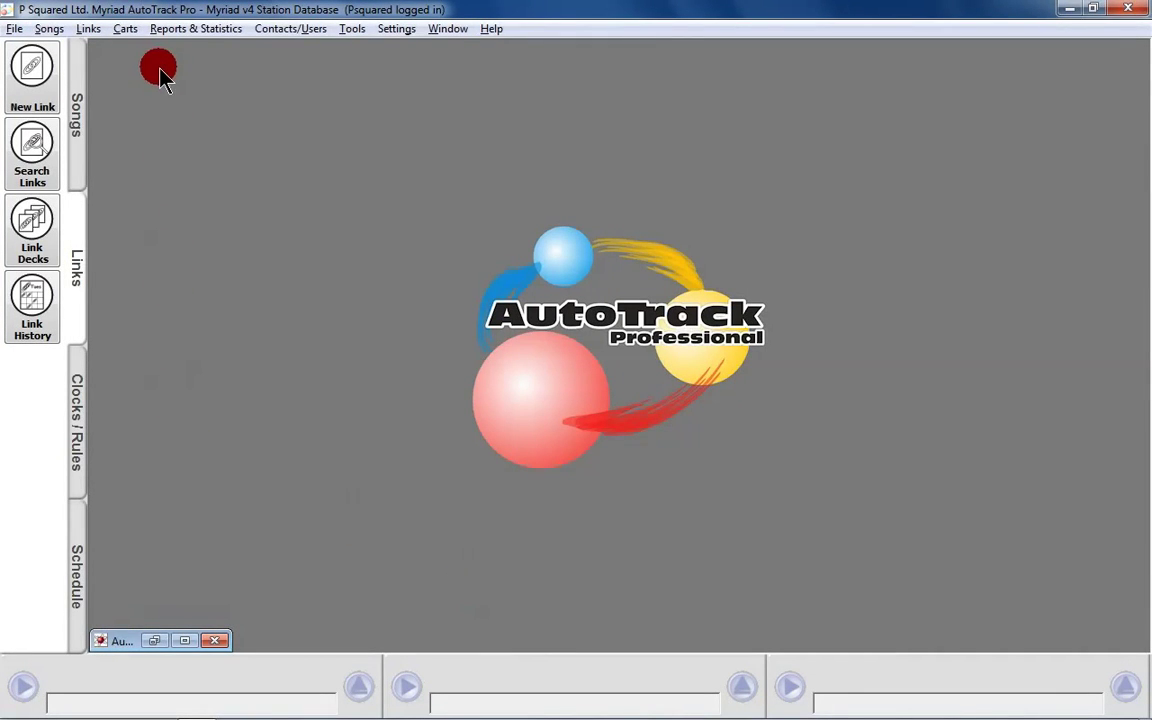
- Create a new script-only link, keeping its category as Held
{"action": "left_click", "coordinate": [22, 88]}
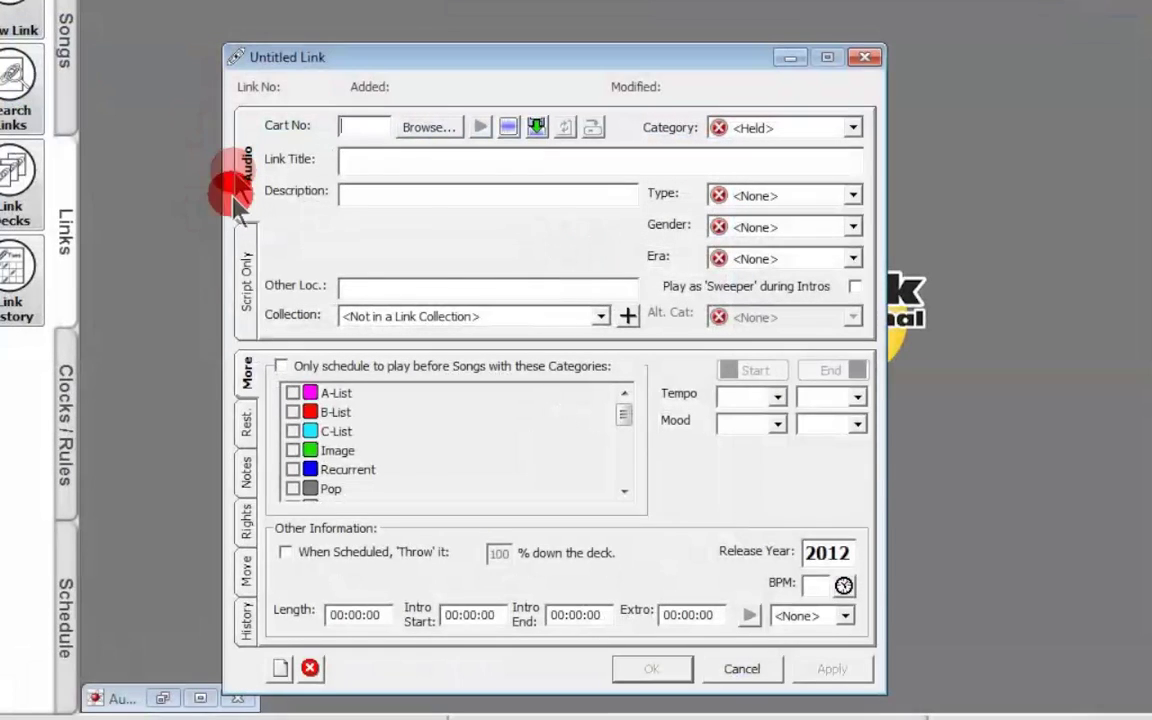
{"action": "left_click", "coordinate": [247, 278]}
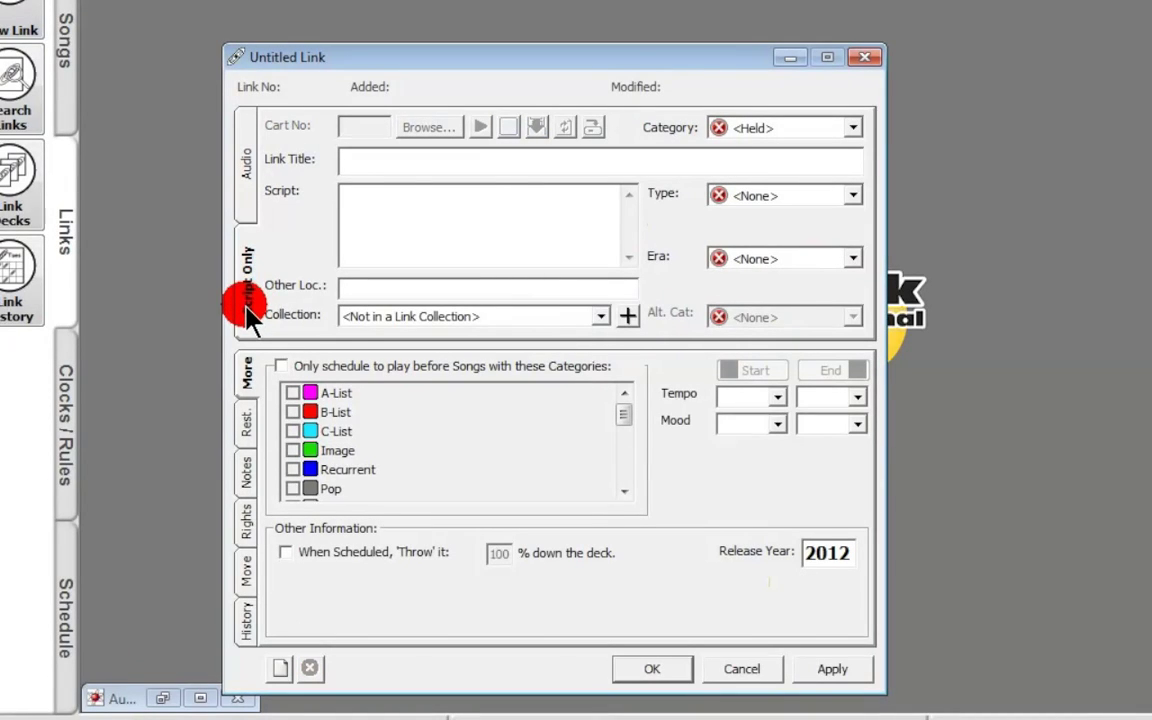
{"action": "left_click", "coordinate": [853, 127]}
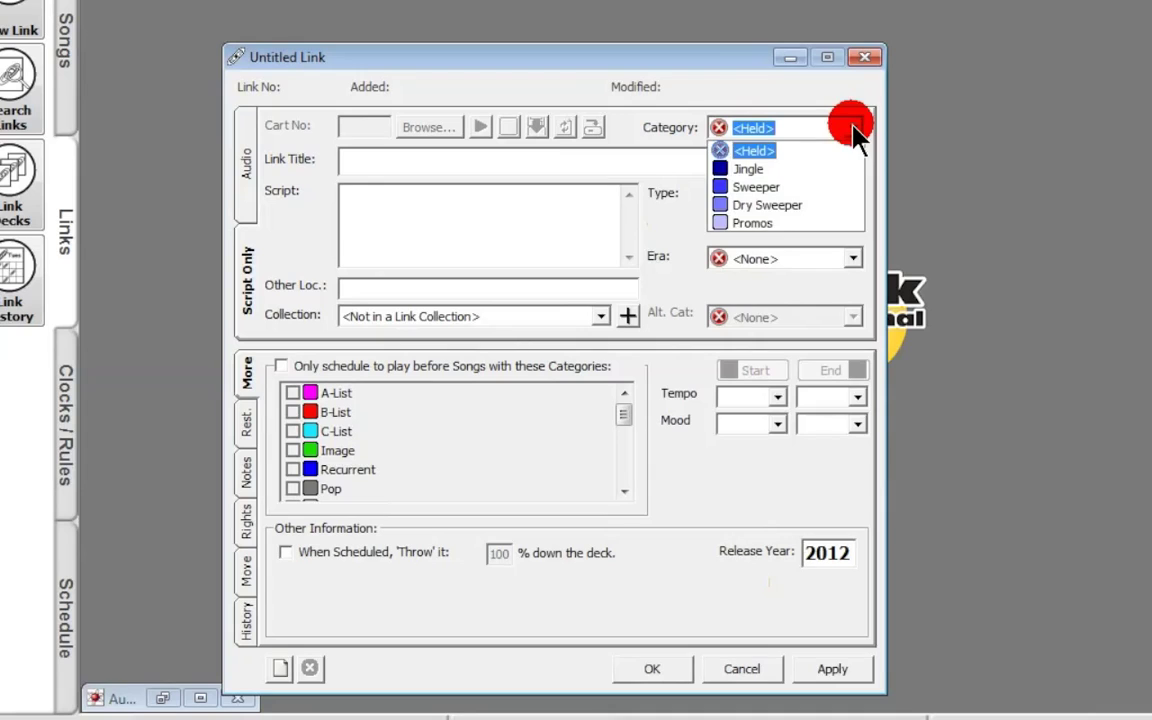
{"action": "left_click", "coordinate": [853, 130]}
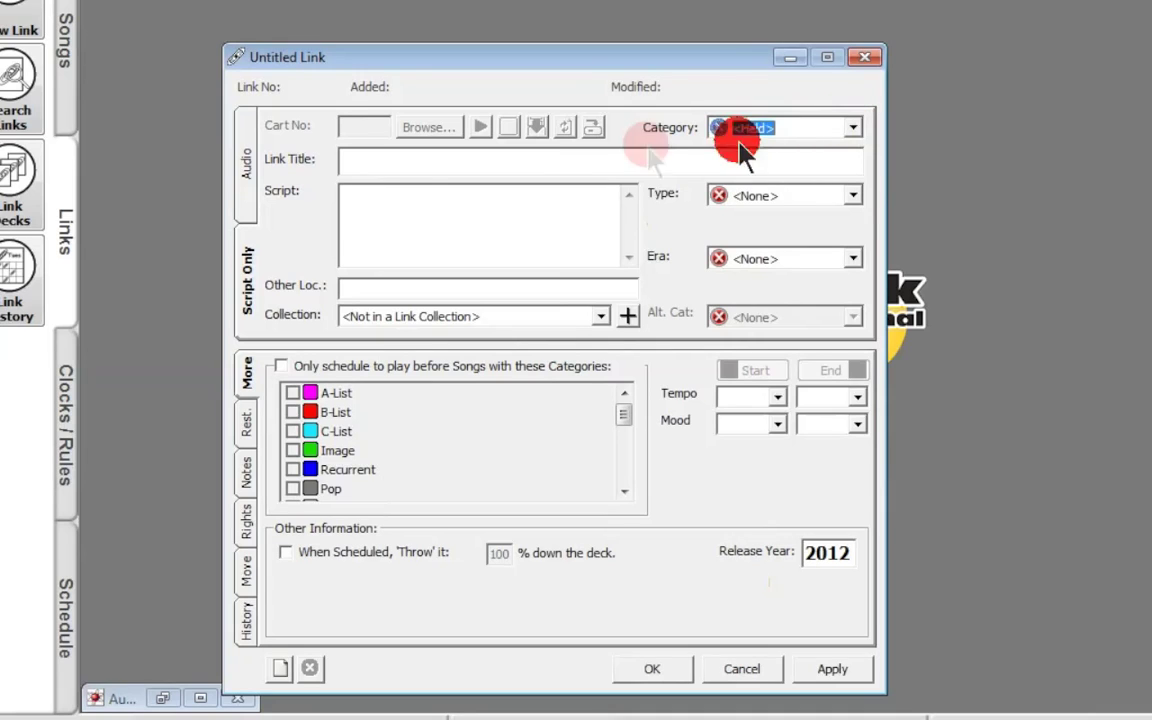
- Title the link 'Don't forget the weather', save it, and close it
{"action": "left_click", "coordinate": [418, 164]}
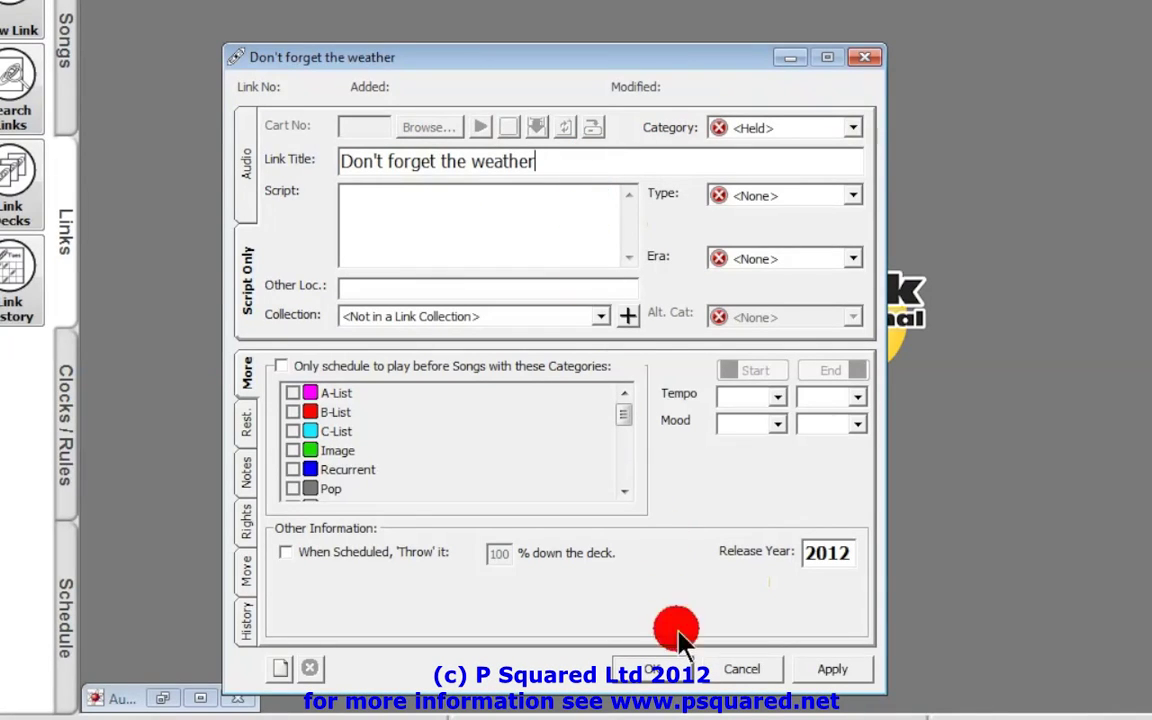
{"action": "left_click", "coordinate": [834, 670]}
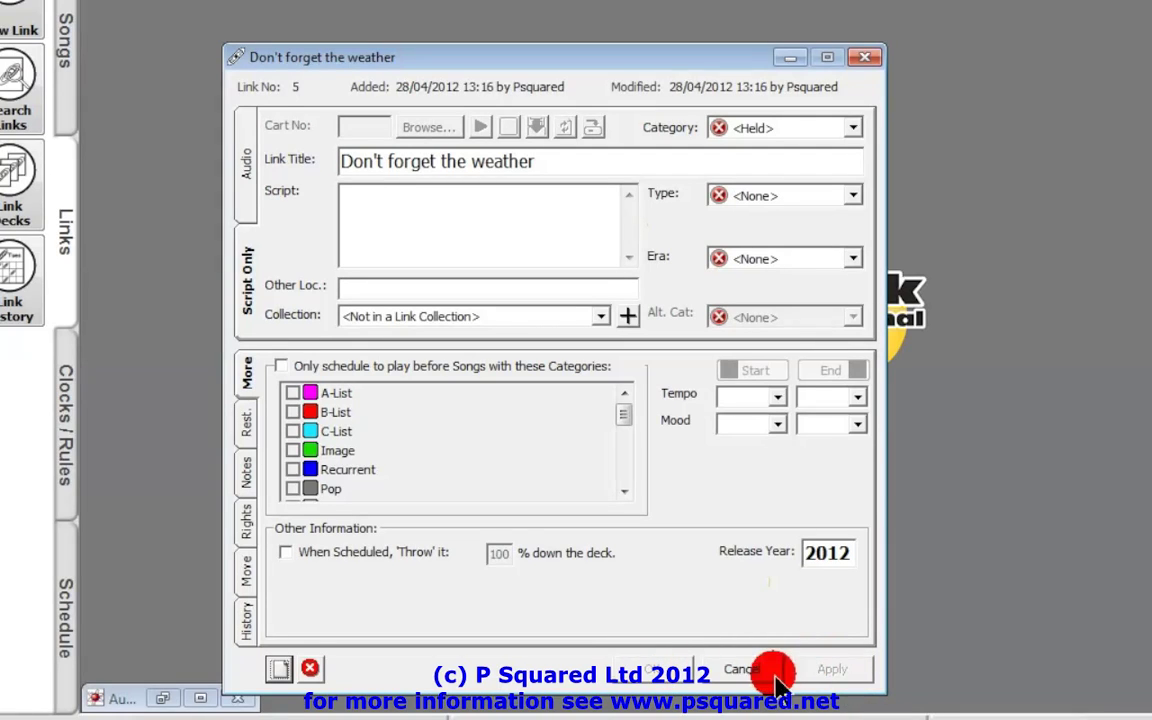
{"action": "left_click", "coordinate": [740, 669]}
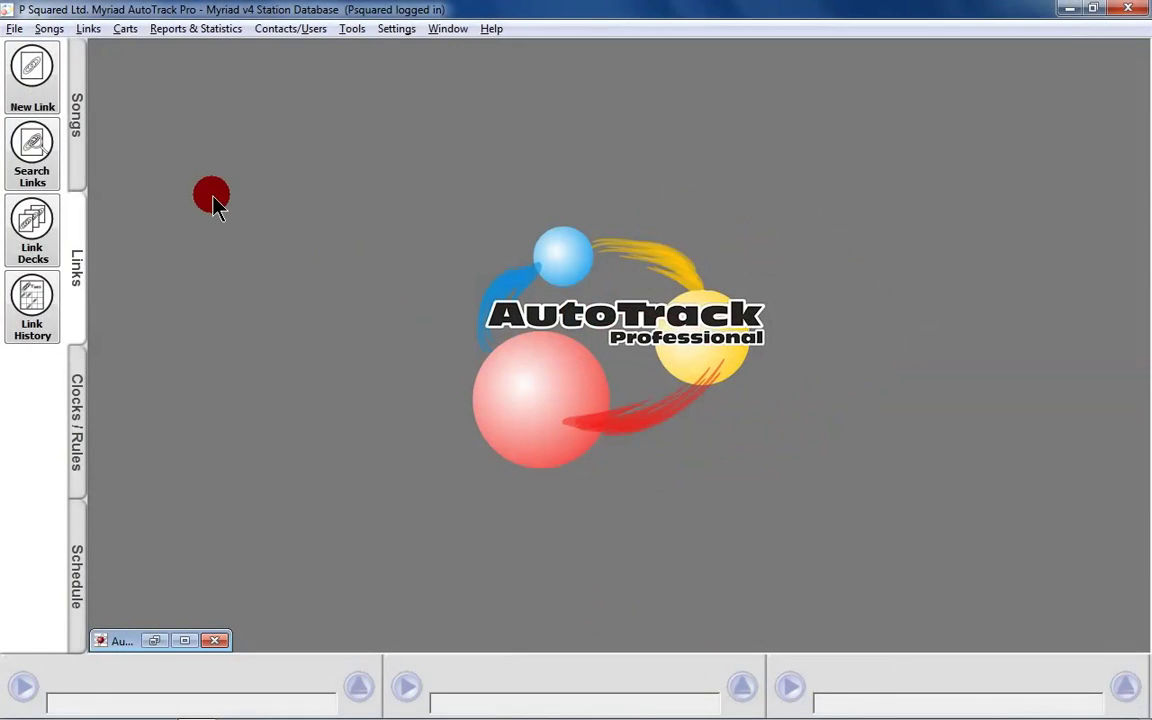